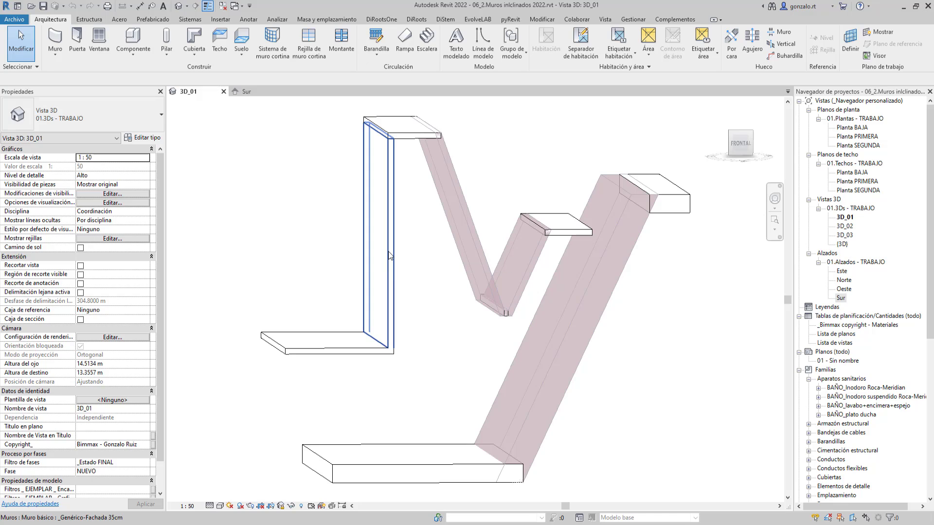
# - Select the vertical Genérico-Fachada 35cm wall in the 3D_01 view to show its properties
pyautogui.click(389, 253)
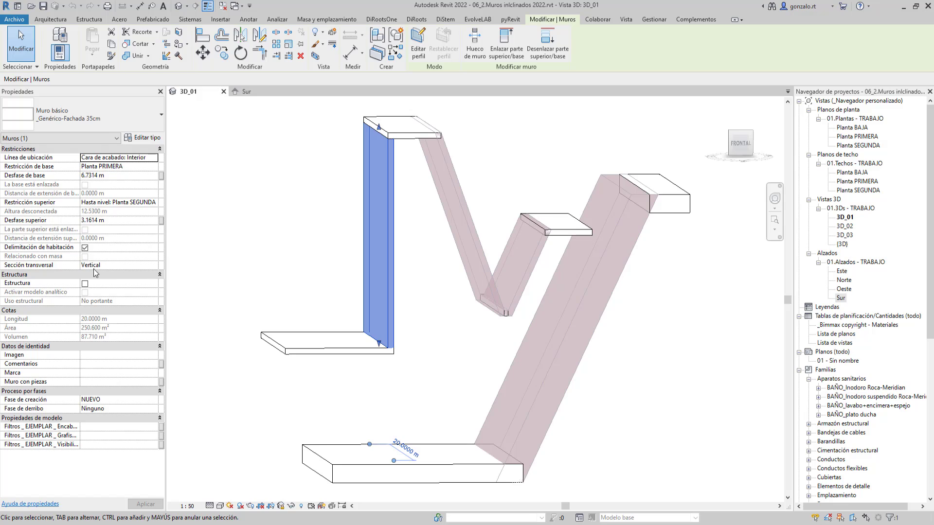
# - Change the vertical wall's Sección transversal to Inclinado, leaving the angle at 0.00°
pyautogui.click(155, 267)
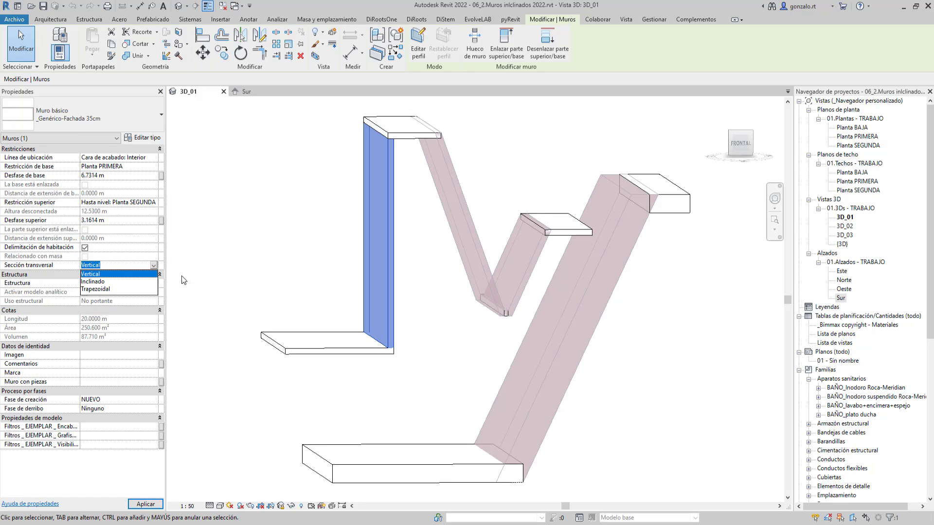
pyautogui.click(96, 282)
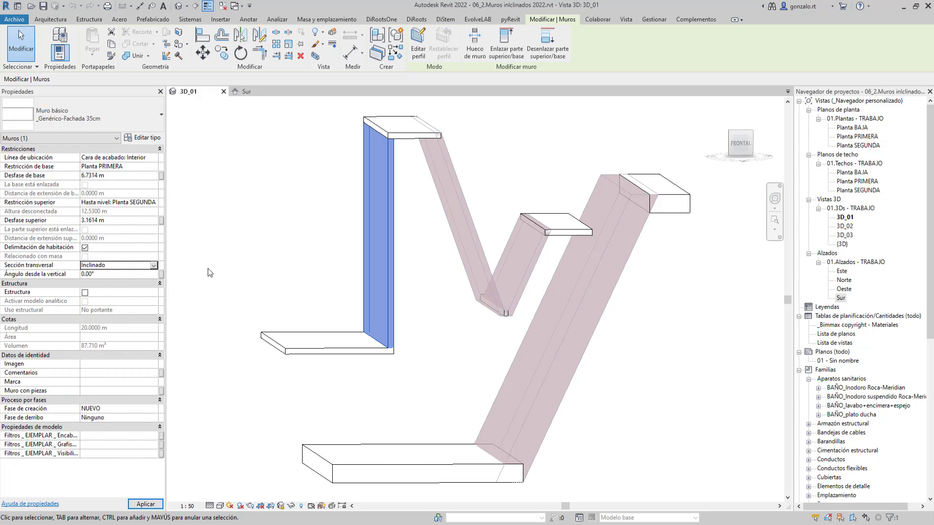
pyautogui.click(225, 272)
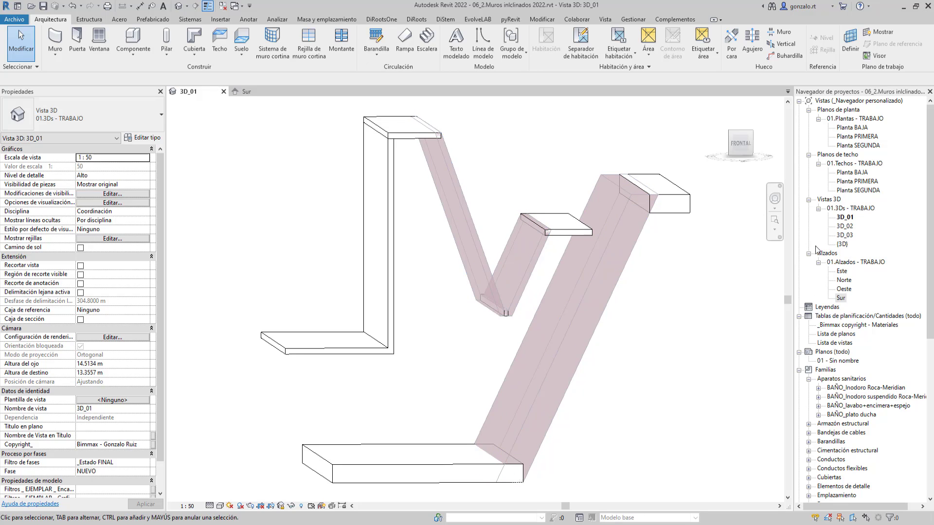
# - Open the 3D_02 view, then the Sur elevation
pyautogui.doubleClick(845, 226)
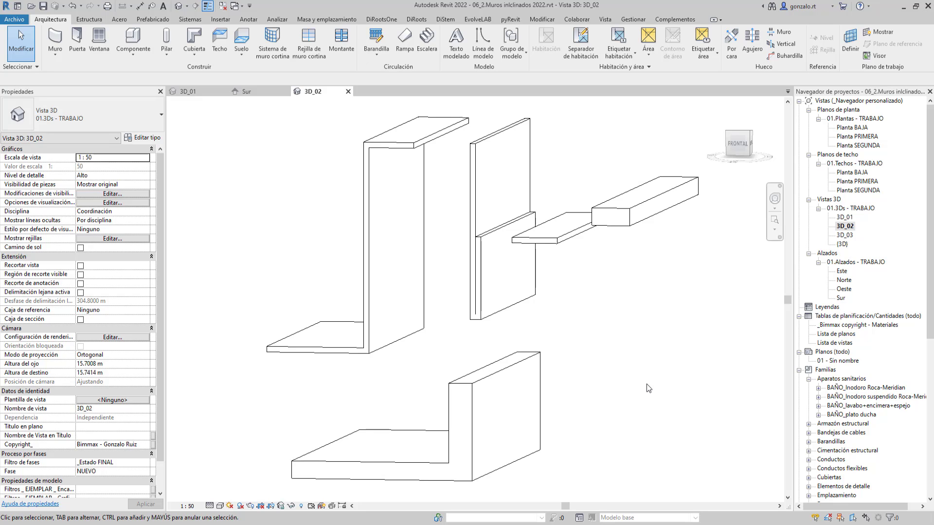
pyautogui.doubleClick(843, 299)
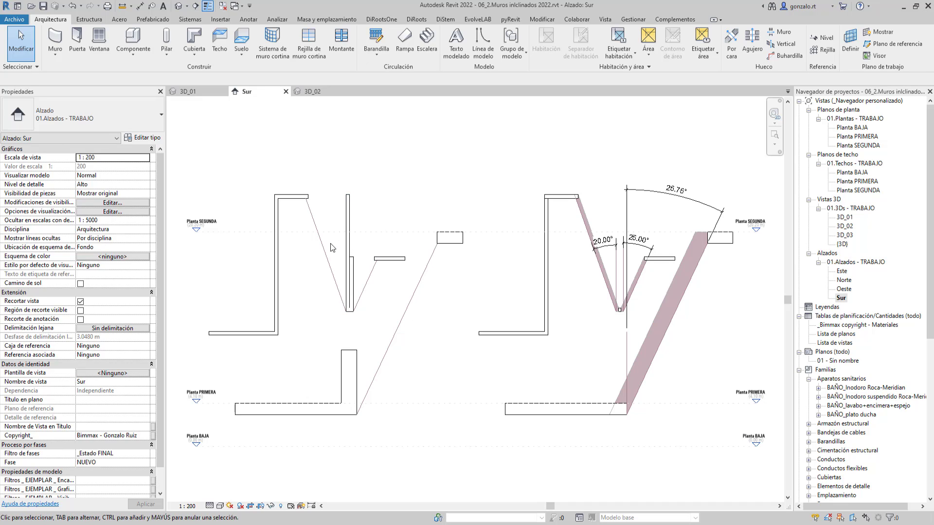
pyautogui.click(347, 240)
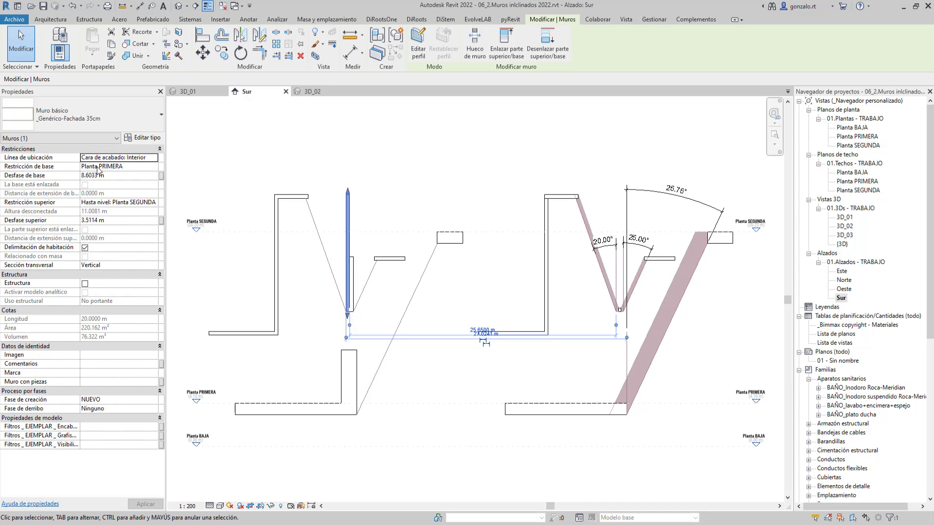
pyautogui.moveTo(29, 166)
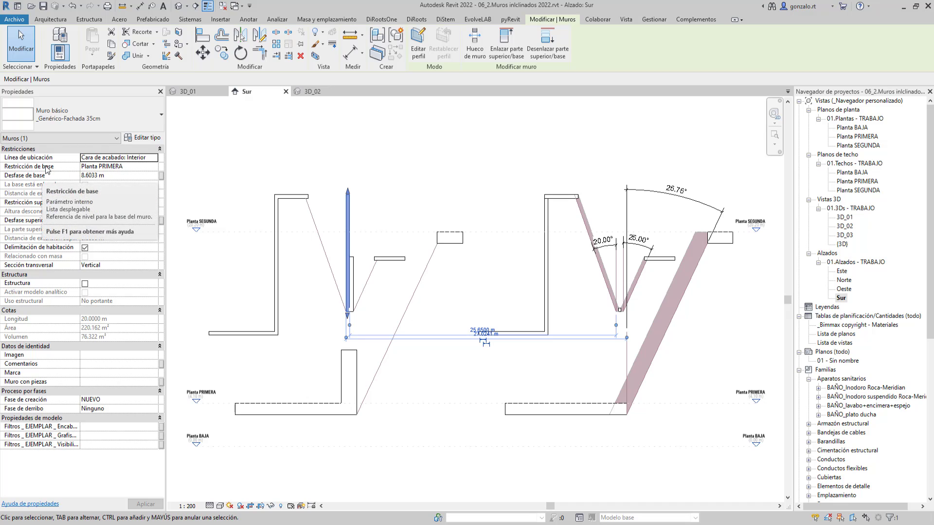
pyautogui.click(430, 444)
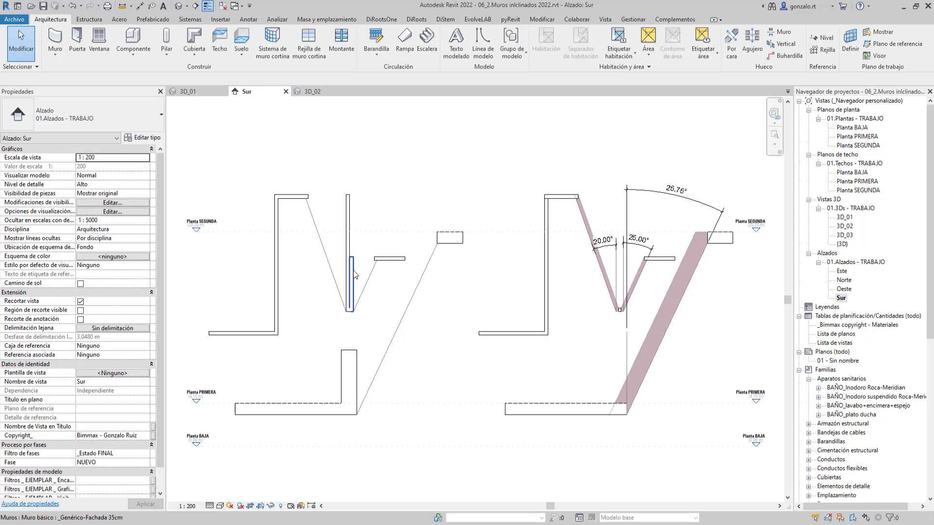
pyautogui.click(352, 305)
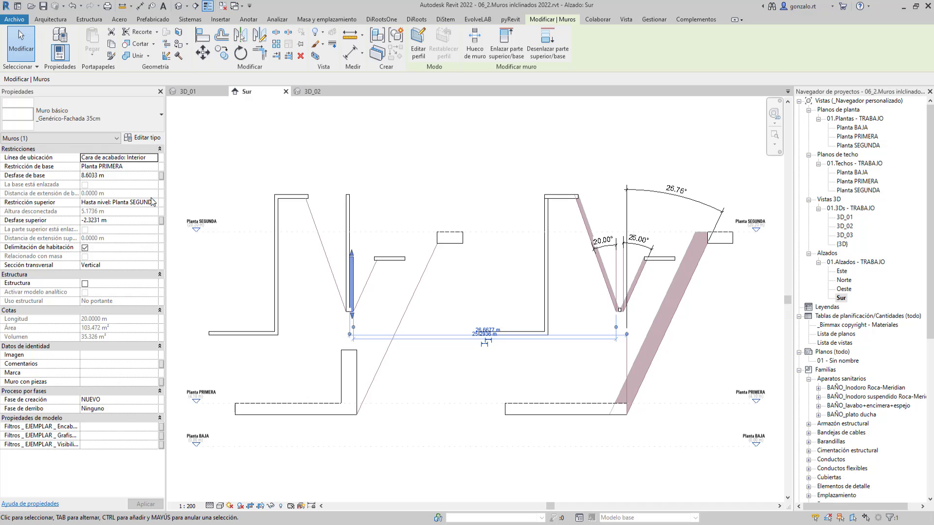
pyautogui.click(451, 300)
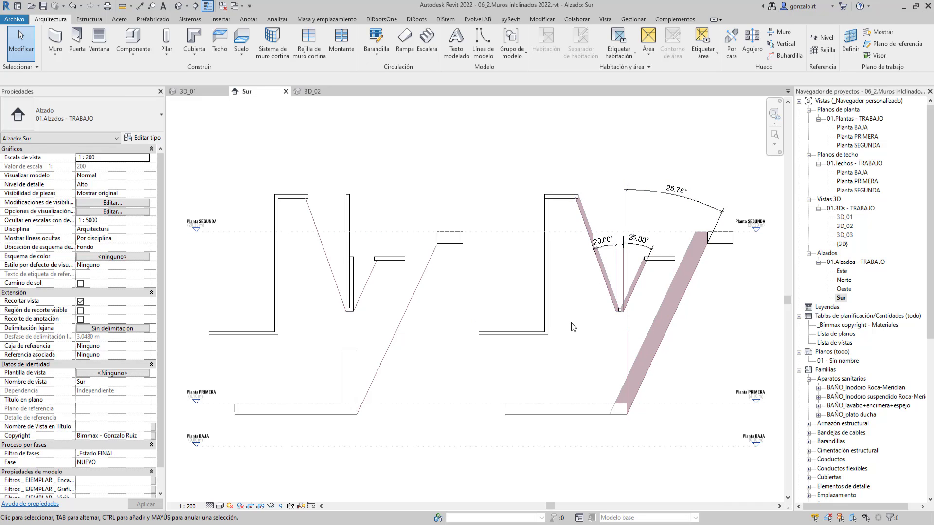
# - Make the tall wall's cross-section Inclinado at 20° from vertical
pyautogui.click(347, 241)
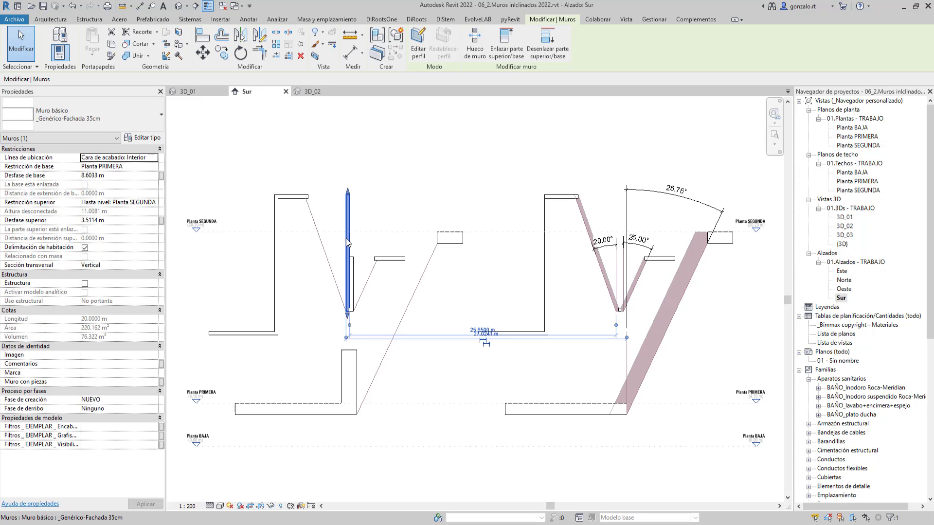
pyautogui.click(153, 265)
pyautogui.click(97, 285)
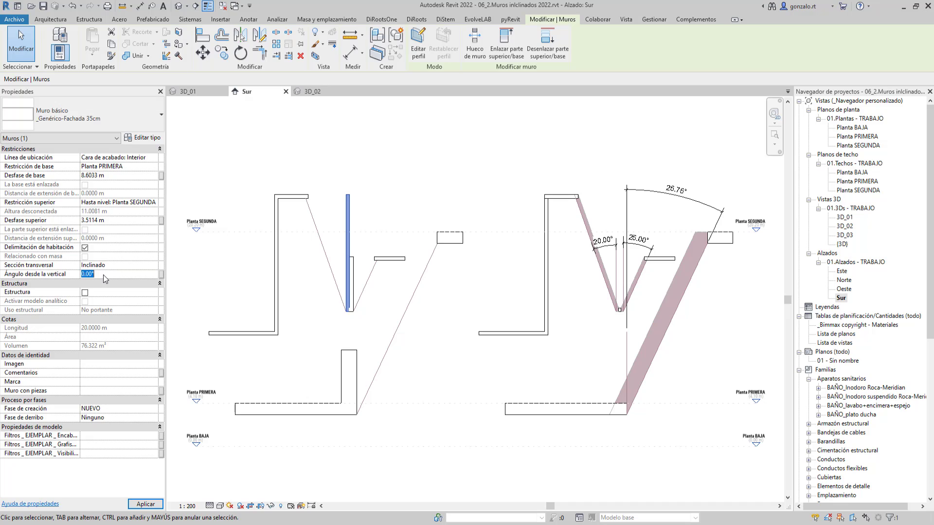
pyautogui.write('20')
pyautogui.press('Return')
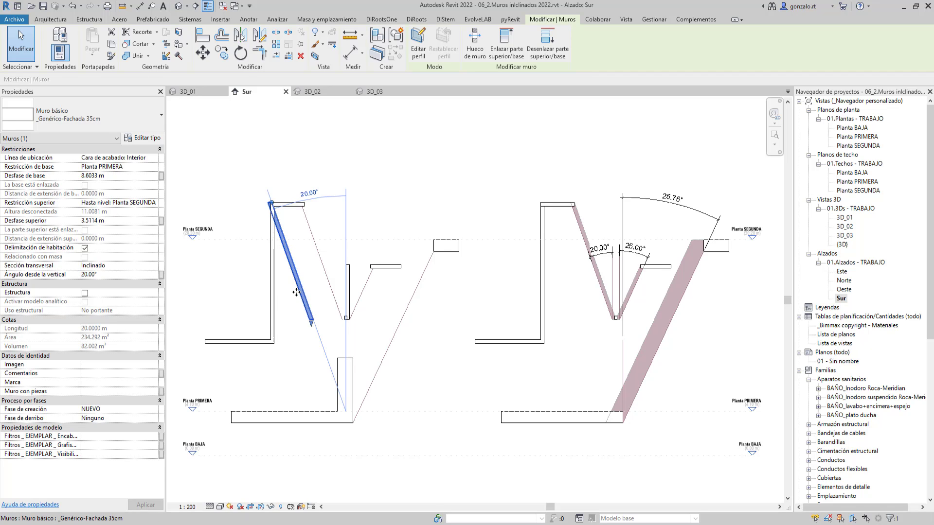
# - Move the tilted wall (MV) so its lower end sits at the V's bottom
pyautogui.press('m')
pyautogui.press('v')
pyautogui.click(311, 321)
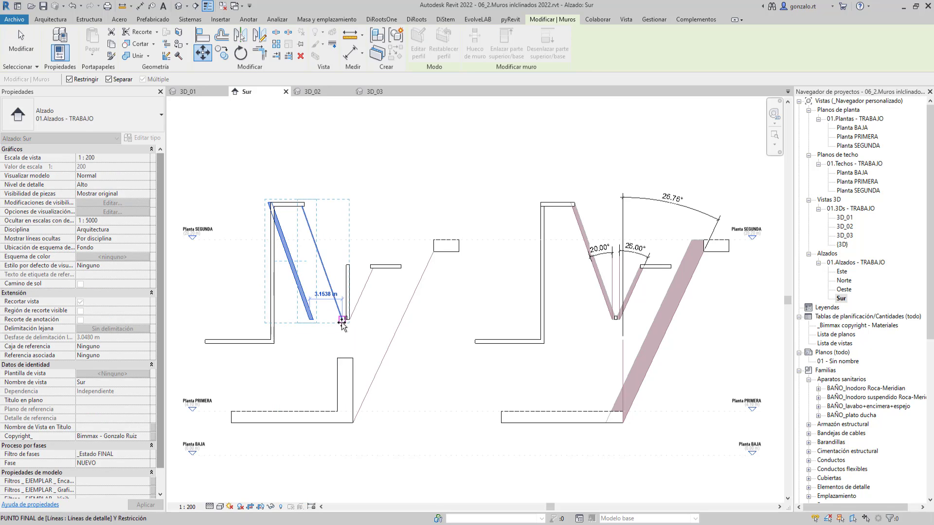
pyautogui.click(342, 321)
pyautogui.press('Escape')
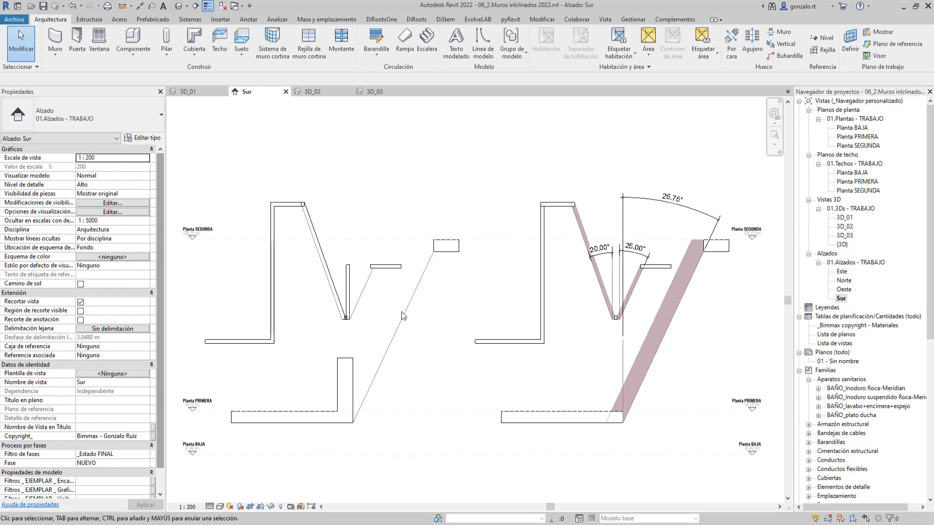
# - Make the short wall's cross-section Inclinado at -25° from vertical
pyautogui.click(348, 297)
pyautogui.click(153, 266)
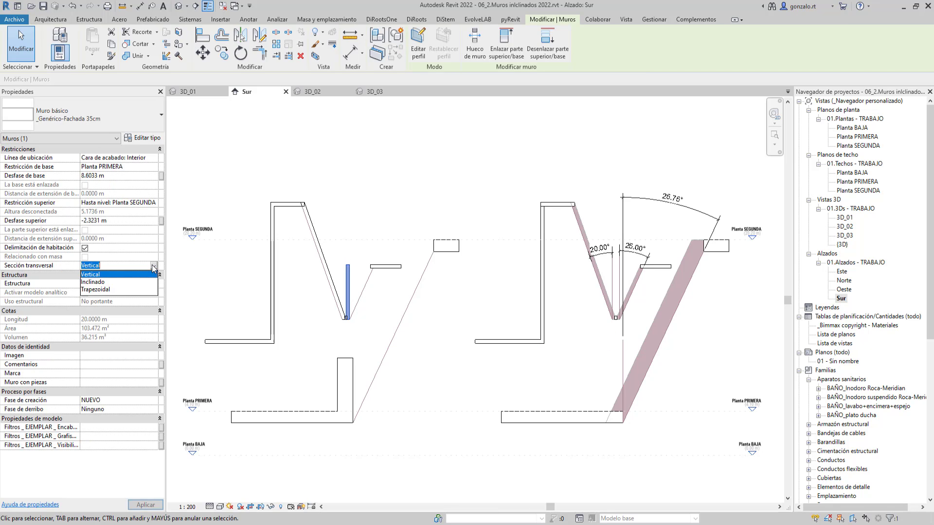
pyautogui.click(96, 283)
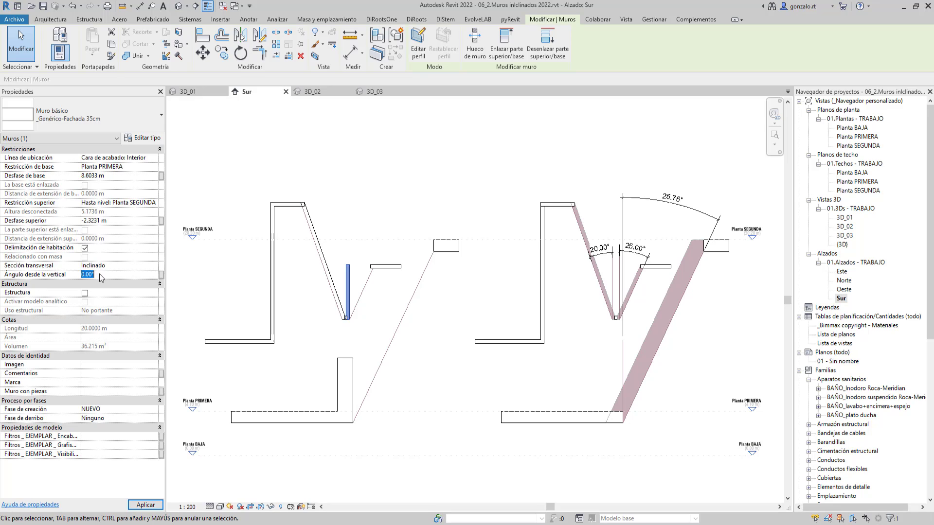
pyautogui.write('25')
pyautogui.press('Return')
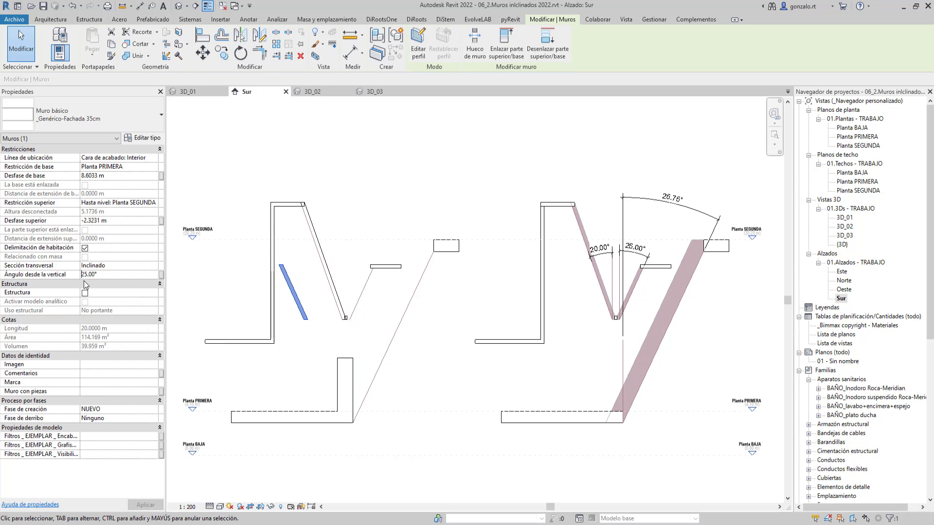
pyautogui.write('-')
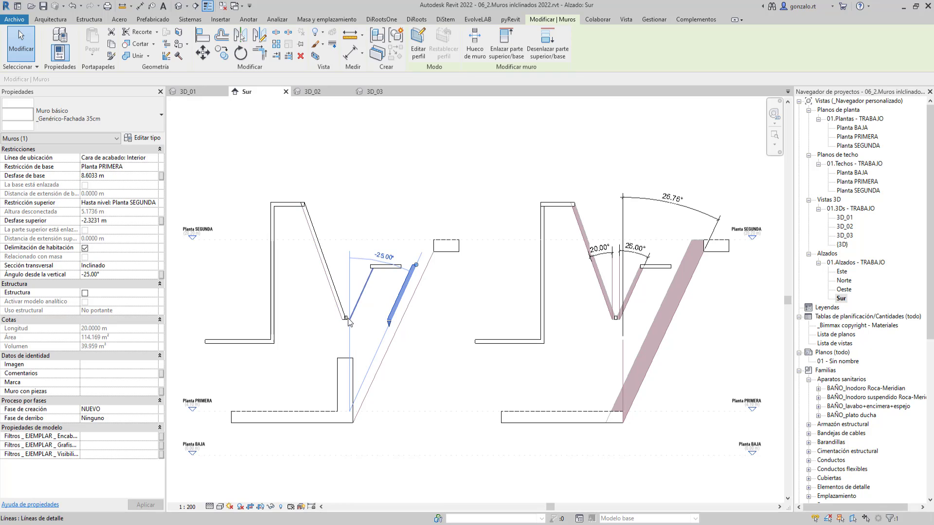
# - Move the short wall (MV) so its lower end meets the V's bottom
pyautogui.press('m')
pyautogui.press('v')
pyautogui.scroll(3, 349, 332)
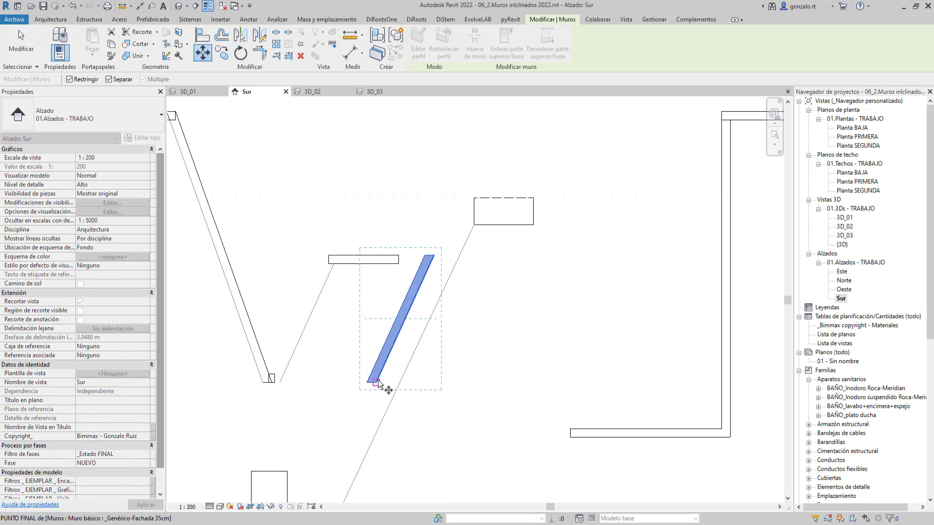
pyautogui.click(379, 384)
pyautogui.click(271, 382)
pyautogui.press('Escape')
pyautogui.scroll(-3, 363, 383)
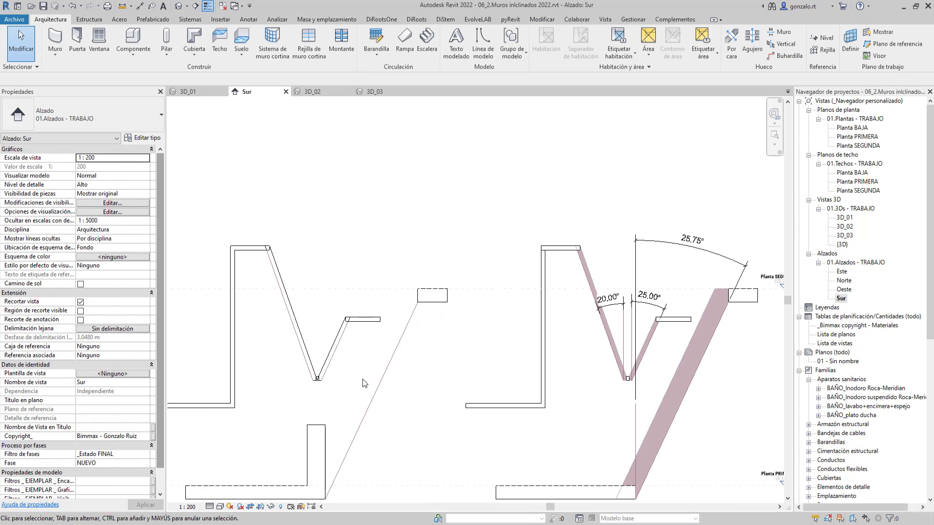
pyautogui.scroll(-1, 363, 378)
pyautogui.scroll(-1, 436, 407)
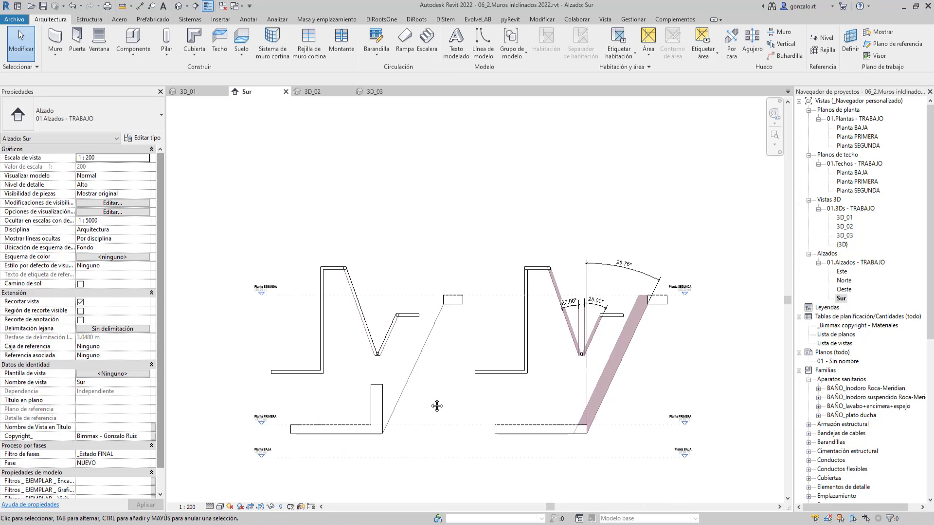
# - Set the thick wall on the lower footing to Inclinado at 25.75° from vertical
pyautogui.click(380, 398)
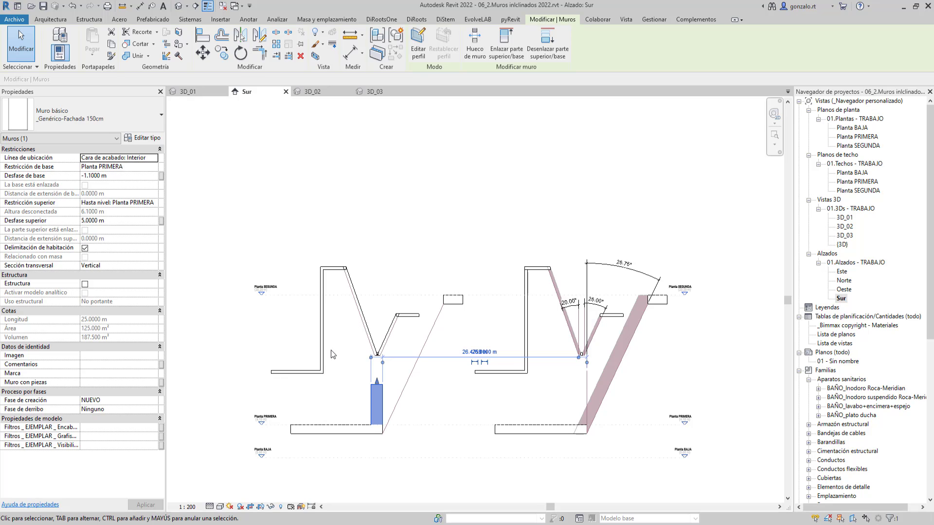
pyautogui.click(155, 265)
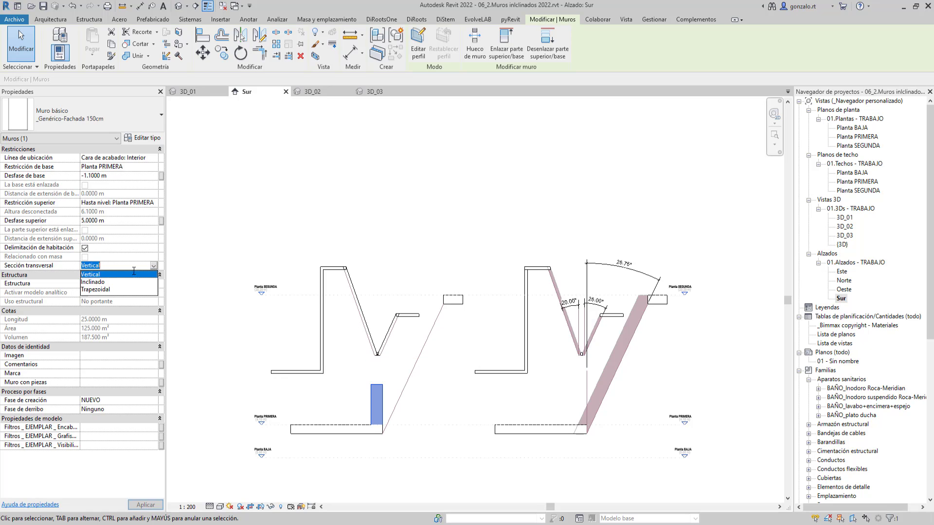
pyautogui.click(103, 284)
pyautogui.click(107, 275)
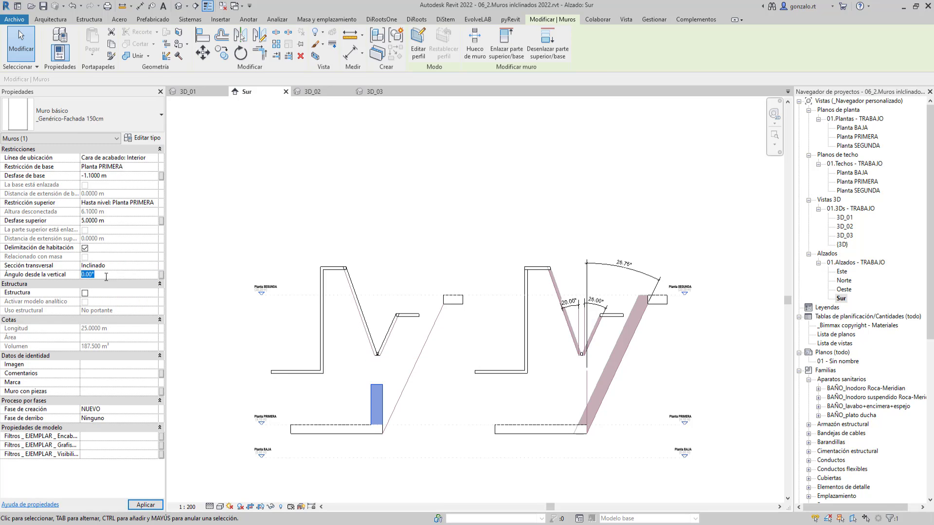
pyautogui.write('25.75')
# - Constrain the wall's top to Planta SEGUNDA with a 0 top offset
pyautogui.scroll(1, 271, 233)
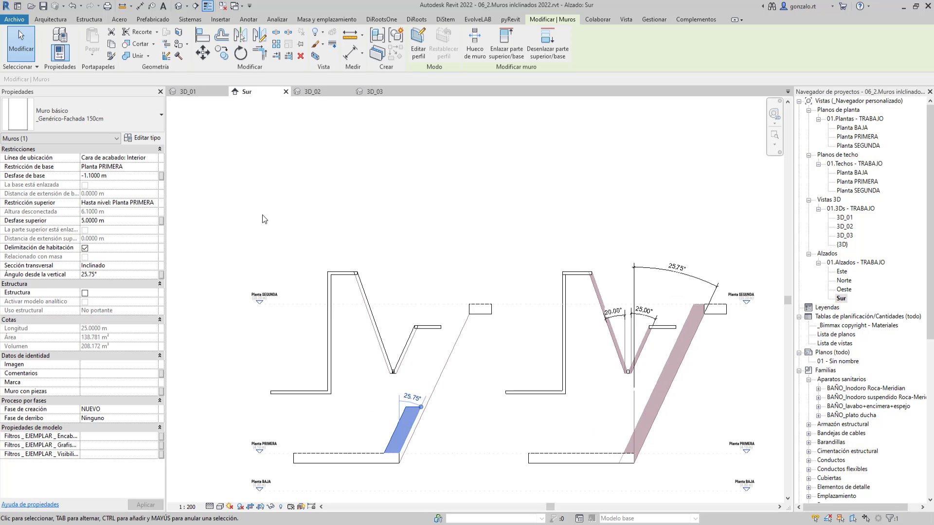
pyautogui.click(155, 204)
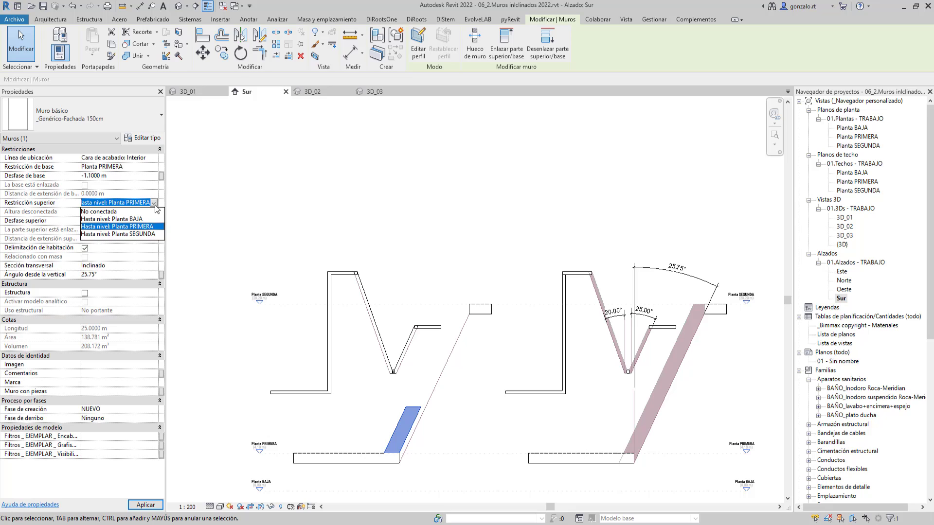
pyautogui.click(142, 234)
pyautogui.click(133, 222)
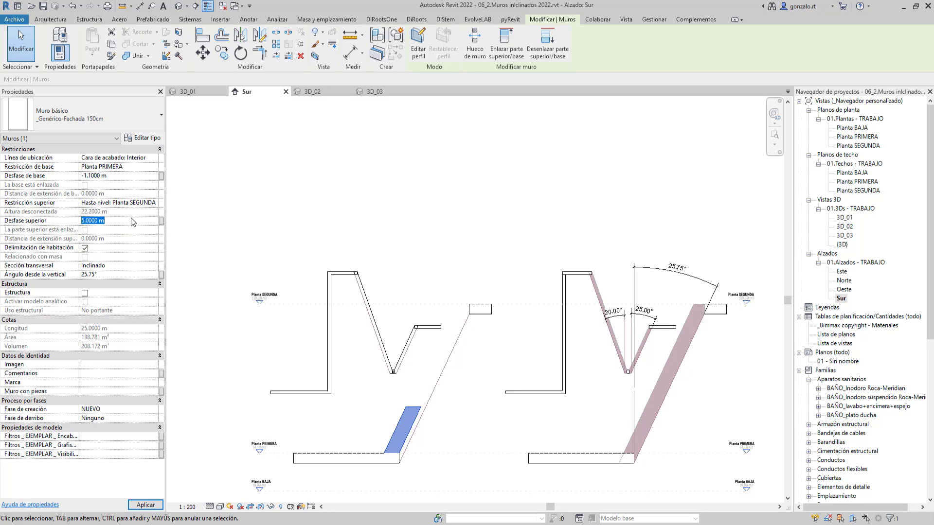
pyautogui.write('0')
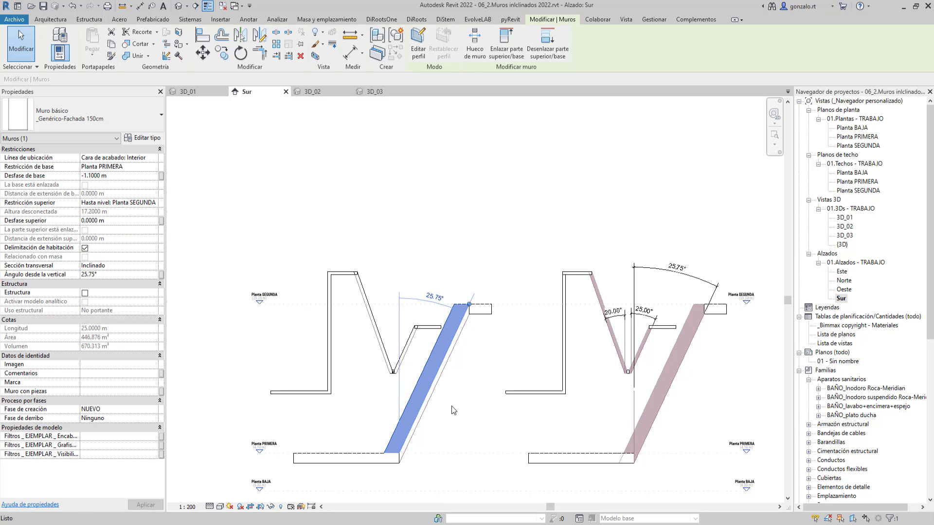
pyautogui.write('mv')
pyautogui.scroll(3, 399, 452)
pyautogui.scroll(2, 399, 453)
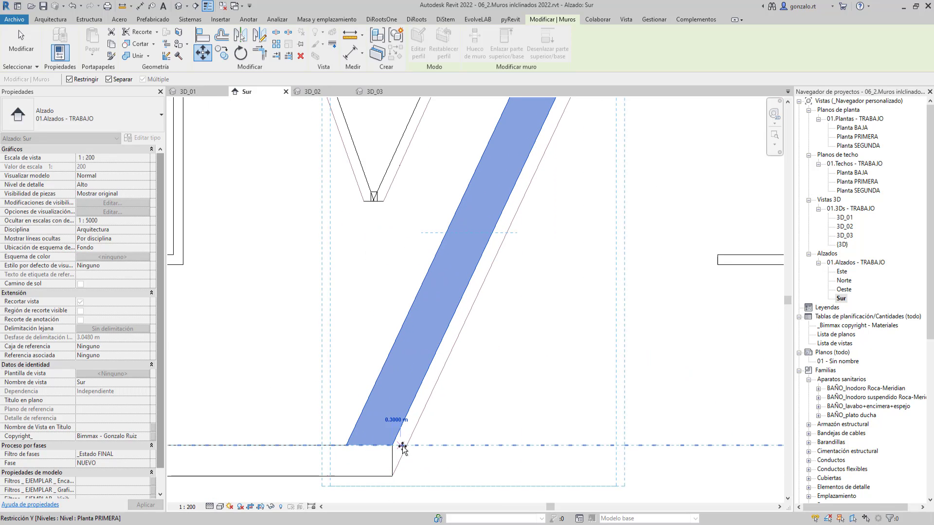
pyautogui.press('Escape')
pyautogui.scroll(-5, 423, 453)
pyautogui.press('Escape')
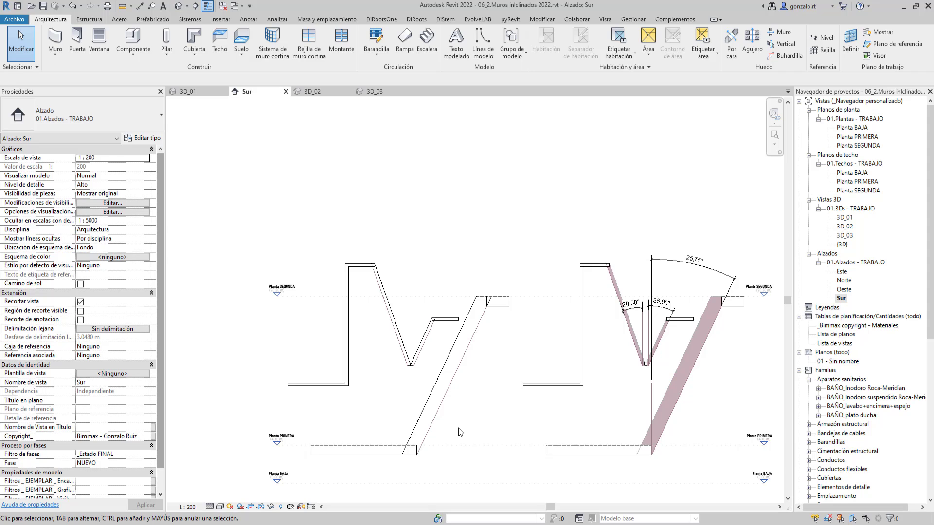
# - In 3D_02, join the inclined wall to the floor slab with Join Geometry (JG)
pyautogui.doubleClick(846, 226)
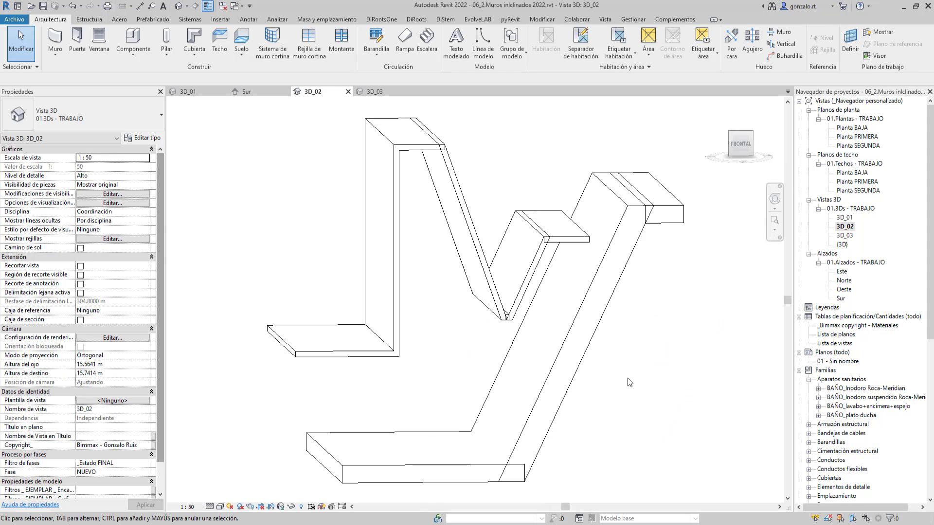
pyautogui.press('j')
pyautogui.press('g')
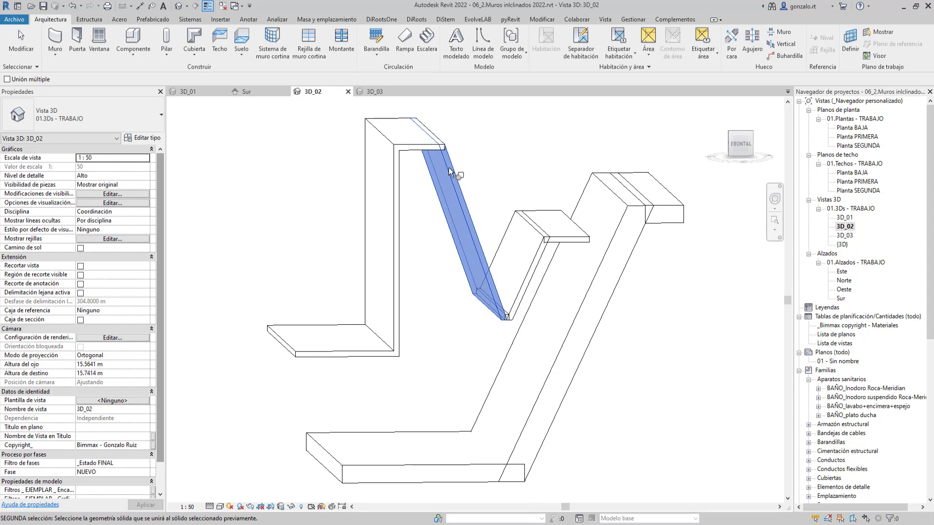
pyautogui.click(437, 175)
pyautogui.scroll(3, 510, 314)
pyautogui.scroll(2, 510, 314)
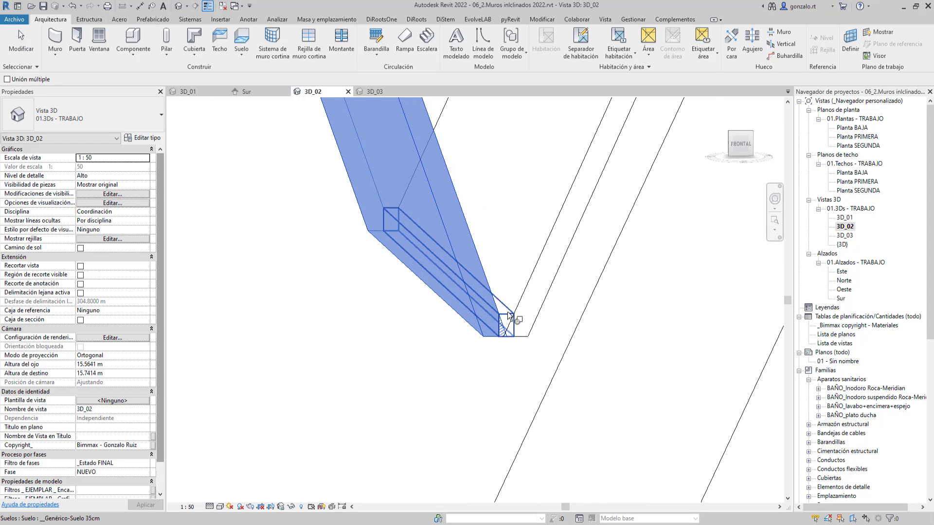
pyautogui.scroll(-3, 487, 302)
pyautogui.scroll(-2, 411, 292)
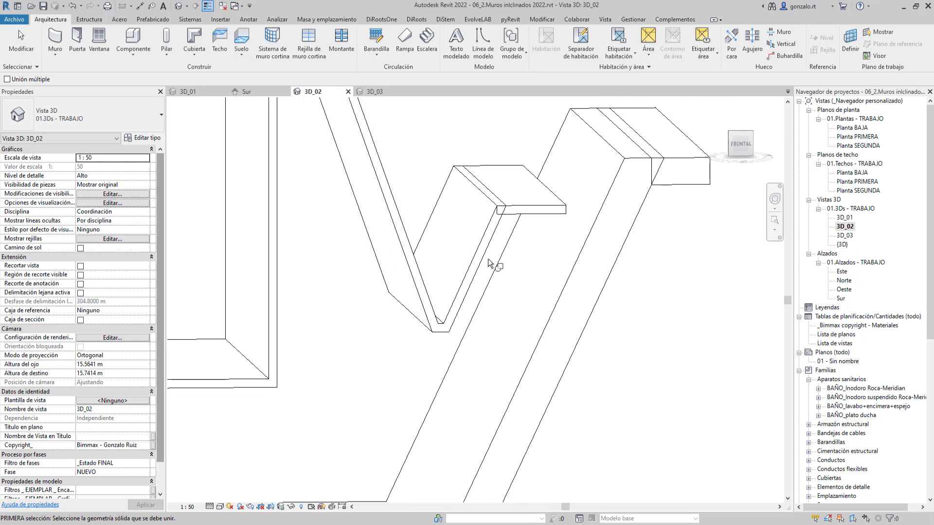
pyautogui.click(513, 214)
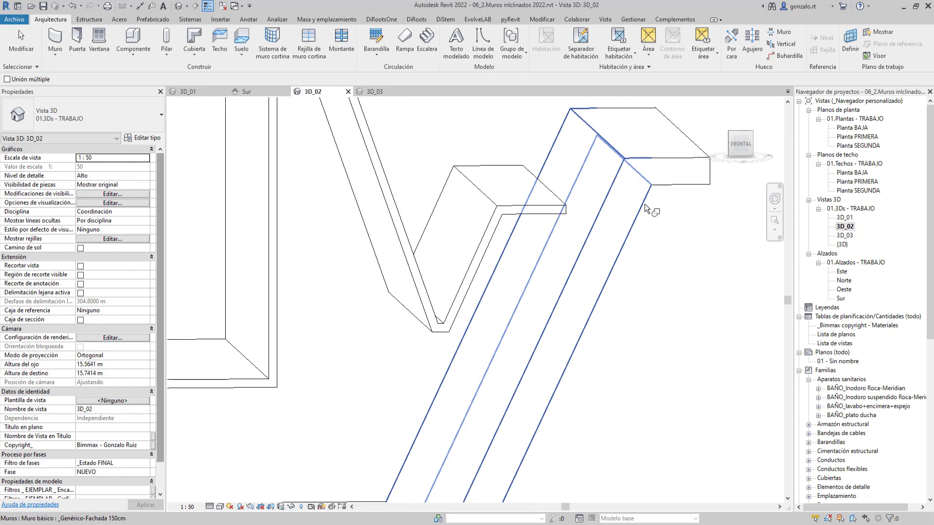
pyautogui.scroll(-3, 540, 374)
pyautogui.press('Escape')
pyautogui.scroll(2, 606, 402)
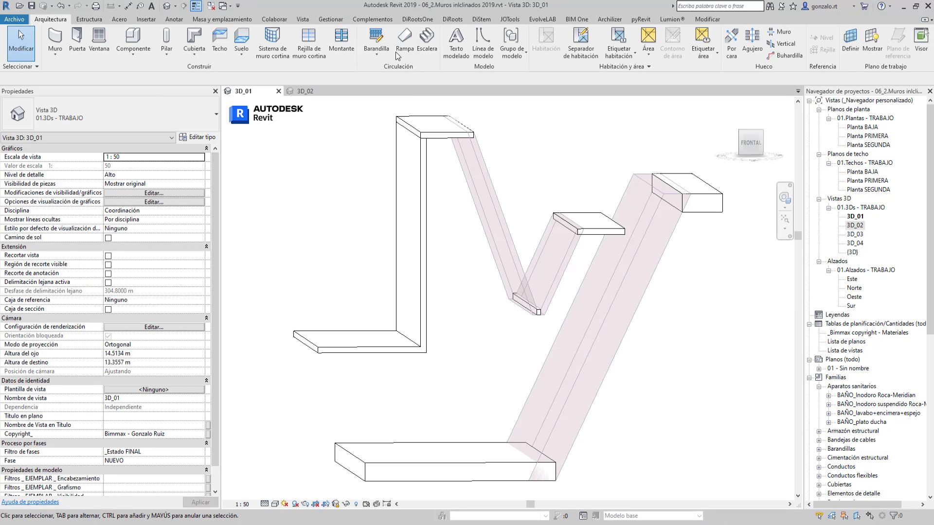
# - Inspect the vertical wall, then open the Arquitectura Muro dropdown in the 3D_02 view
pyautogui.click(419, 295)
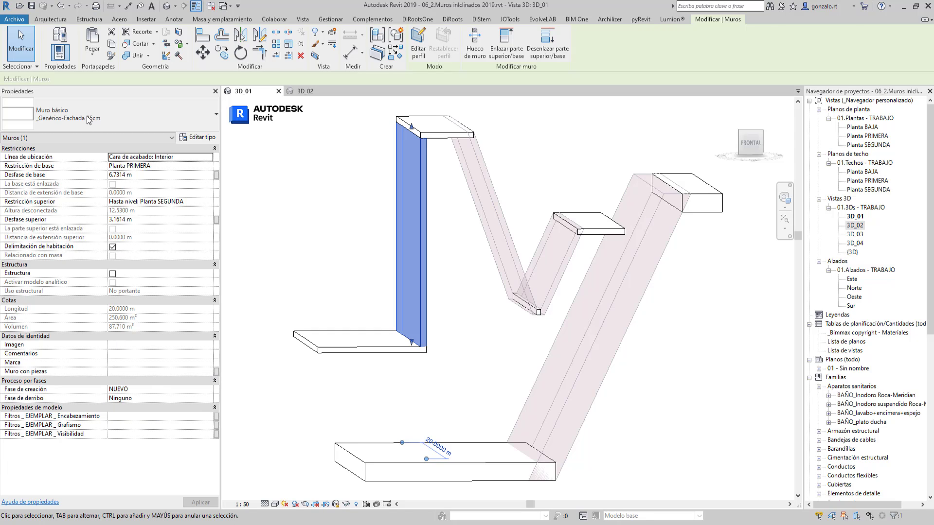
pyautogui.click(51, 19)
pyautogui.click(55, 52)
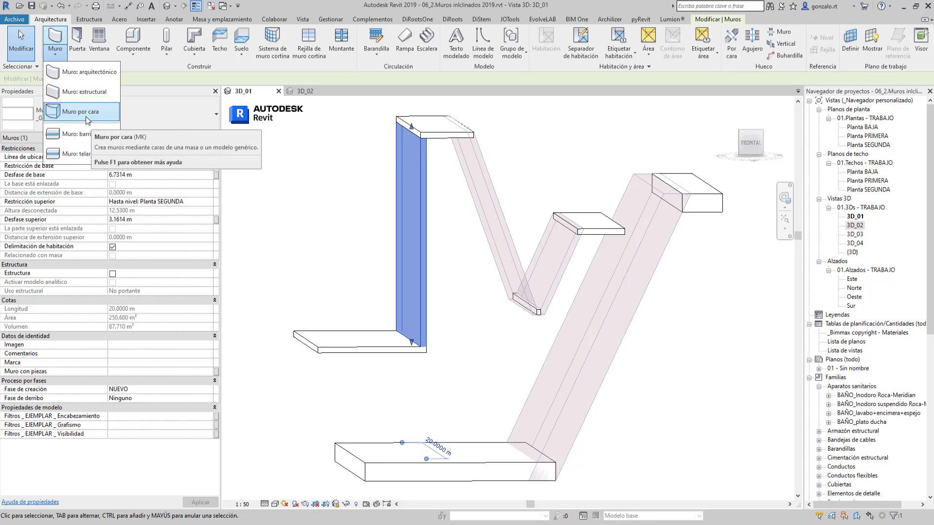
pyautogui.moveTo(82, 112)
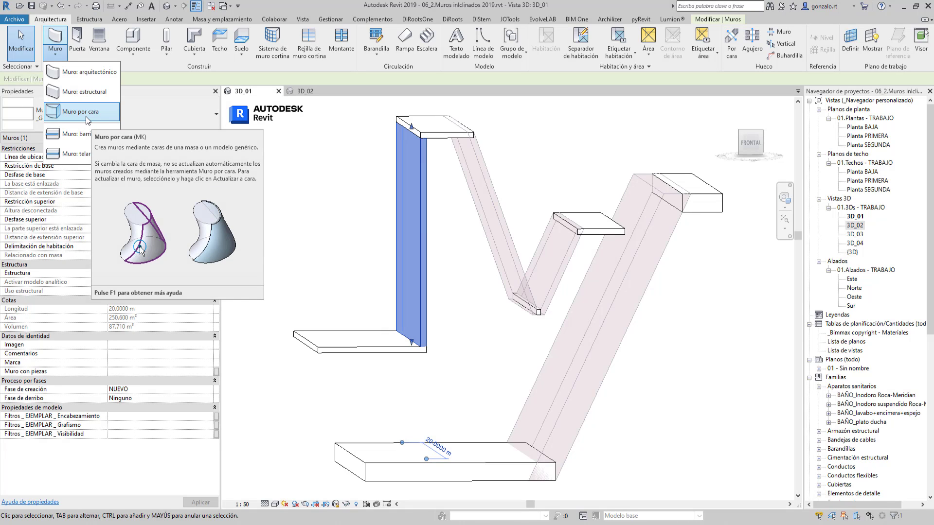
pyautogui.hotkey('ctrl', 'Tab')
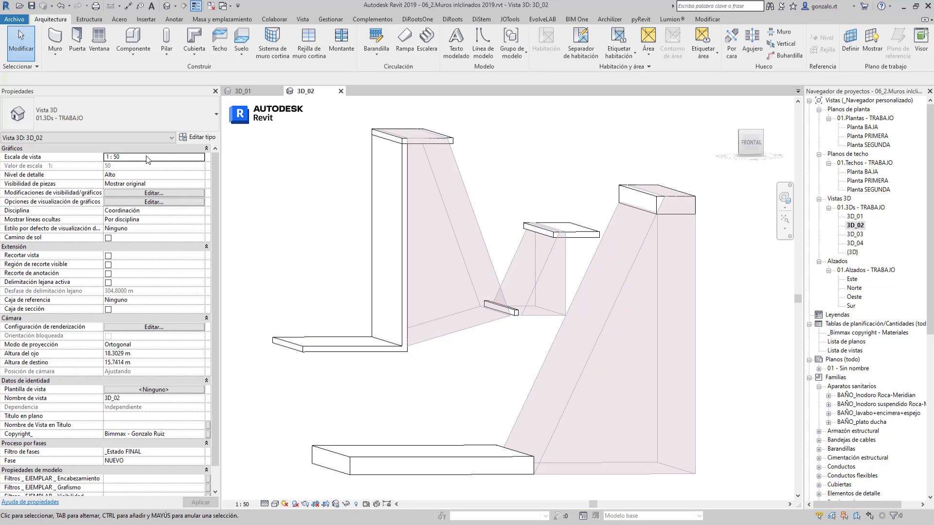
pyautogui.click(55, 50)
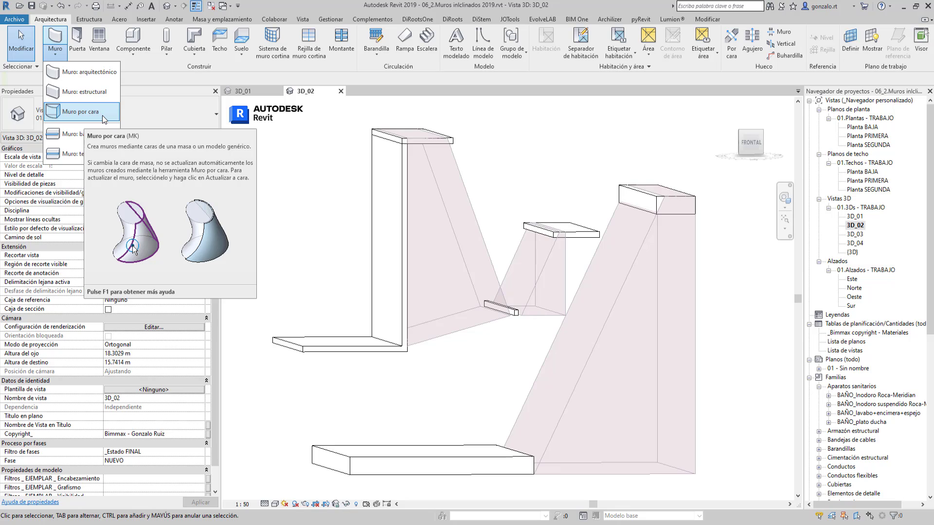
# - Place a _Genérico-Fachada 150cm wall by face on the large sloped mass
pyautogui.press('Escape')
pyautogui.press('w')
pyautogui.press('a')
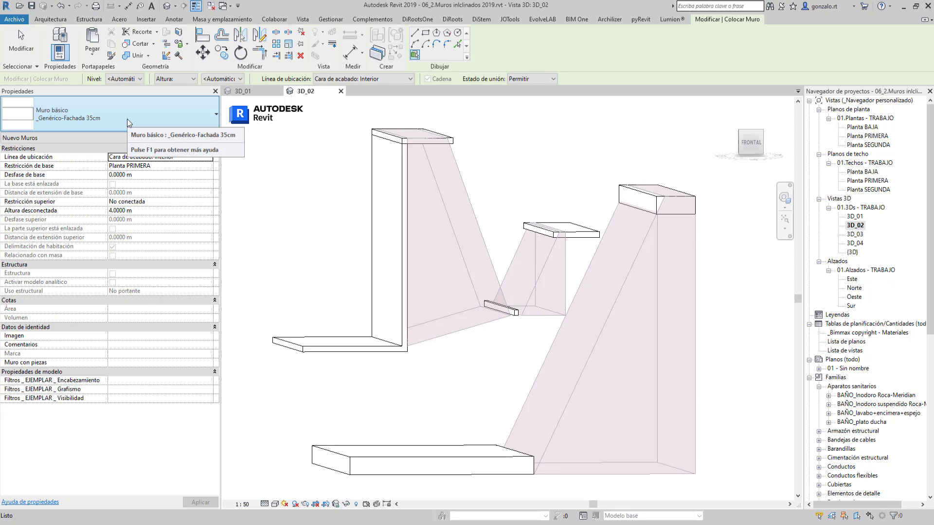
pyautogui.click(127, 118)
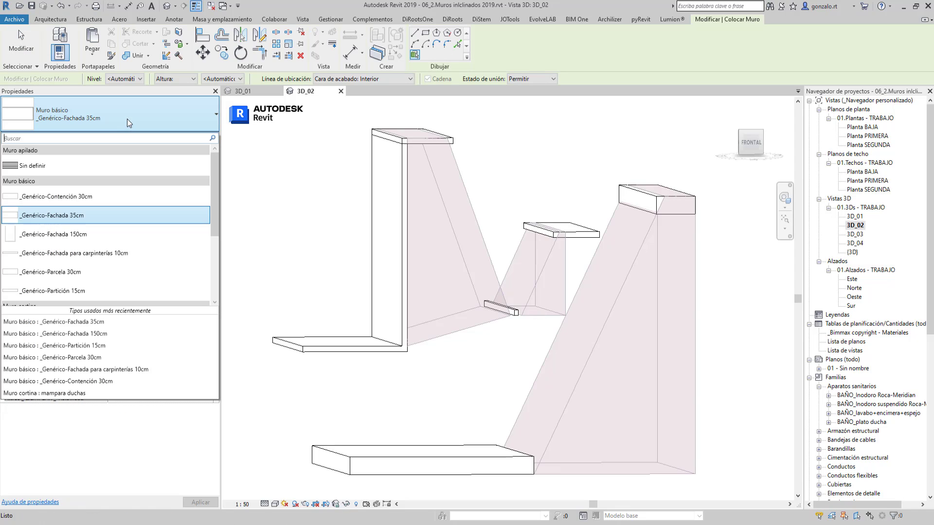
pyautogui.click(89, 238)
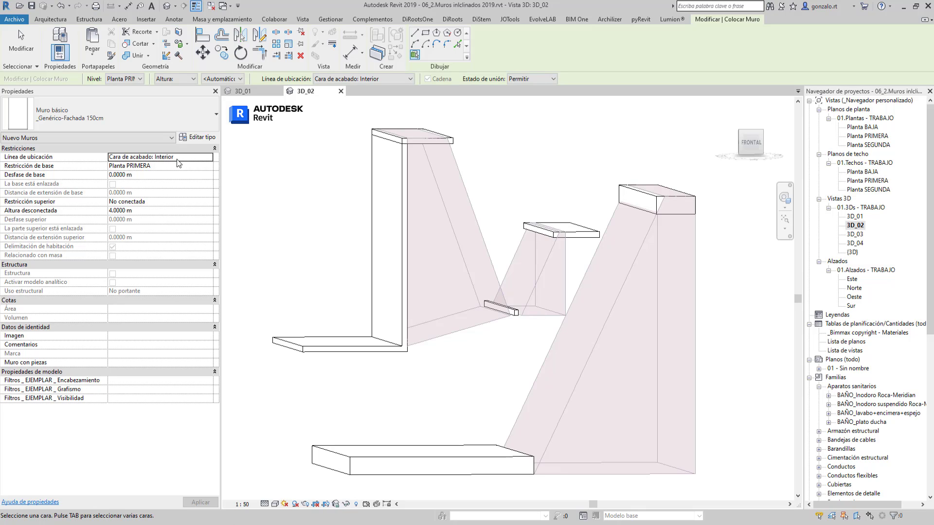
pyautogui.click(571, 349)
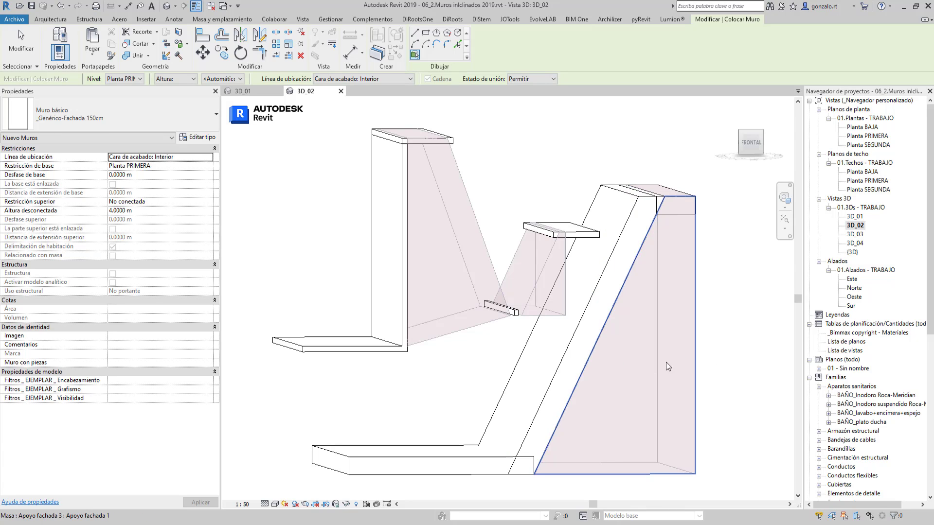
# - Switch the wall type to _Genérico-Fachada 35cm and orbit toward the other sloped faces
pyautogui.click(133, 124)
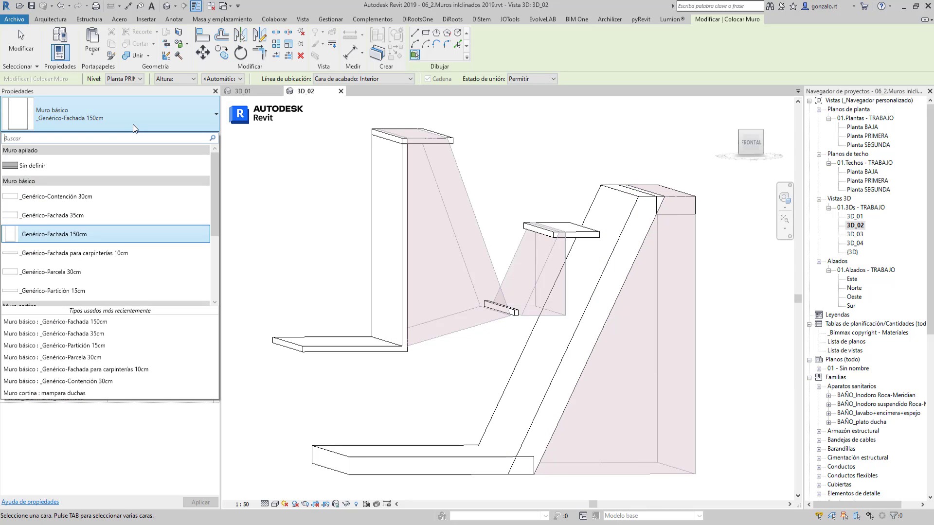
pyautogui.click(71, 217)
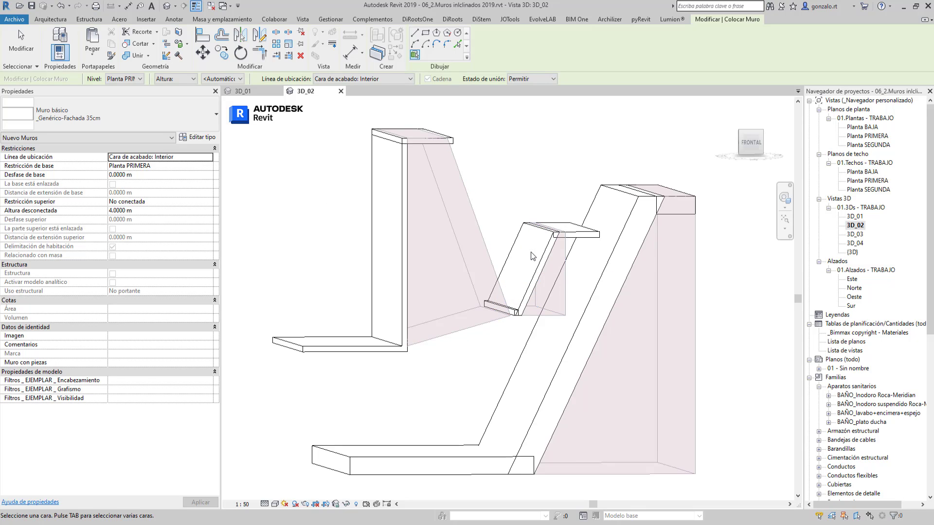
pyautogui.moveTo(516, 385)
pyautogui.keyDown('shift'); pyautogui.mouseDown(button='middle')
pyautogui.moveTo(511, 392)
pyautogui.moveTo(452, 205)
pyautogui.mouseUp(button='middle'); pyautogui.keyUp('shift')
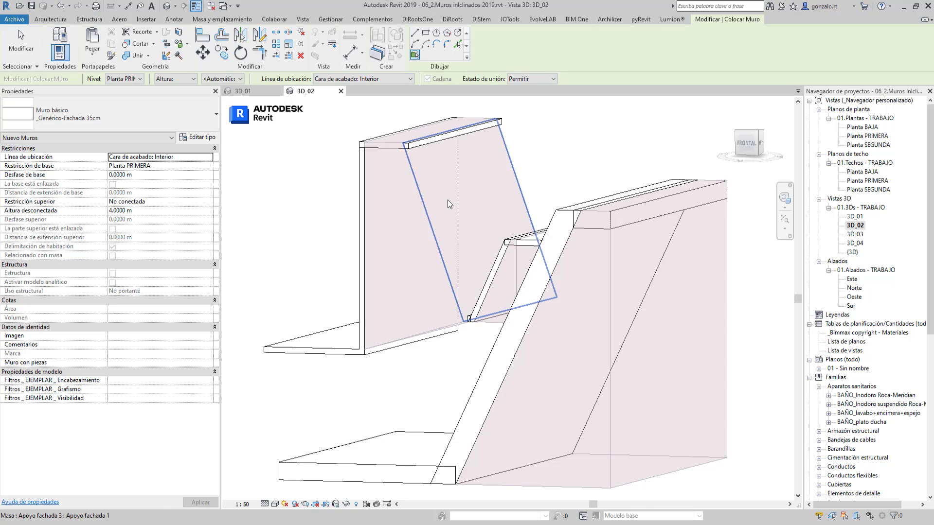
pyautogui.keyDown('shift'); pyautogui.moveTo(280, 284); pyautogui.dragTo(400, 252, button='middle'); pyautogui.keyUp('shift')
# - Temporarily hide the masses and orbit to inspect the sloped walls and footings
pyautogui.press('Escape')
pyautogui.click(400, 252)
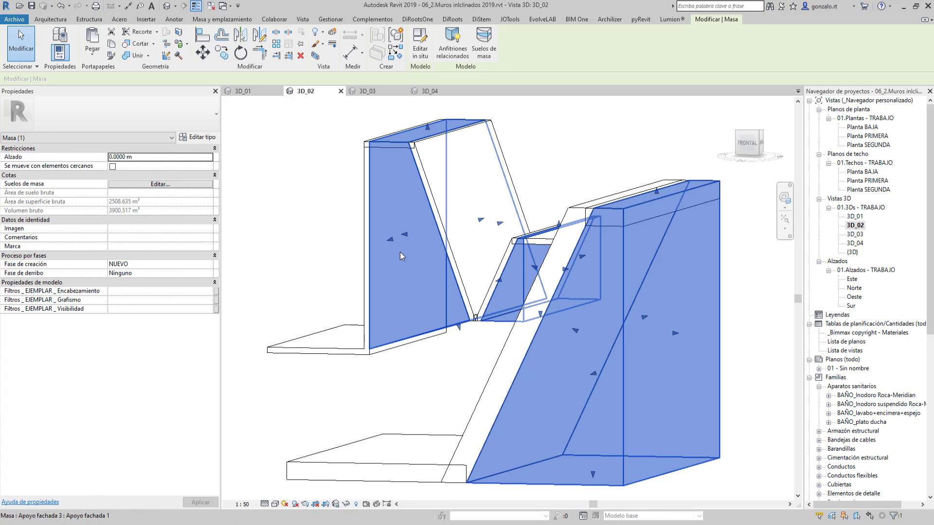
pyautogui.press('h')
pyautogui.press('h')
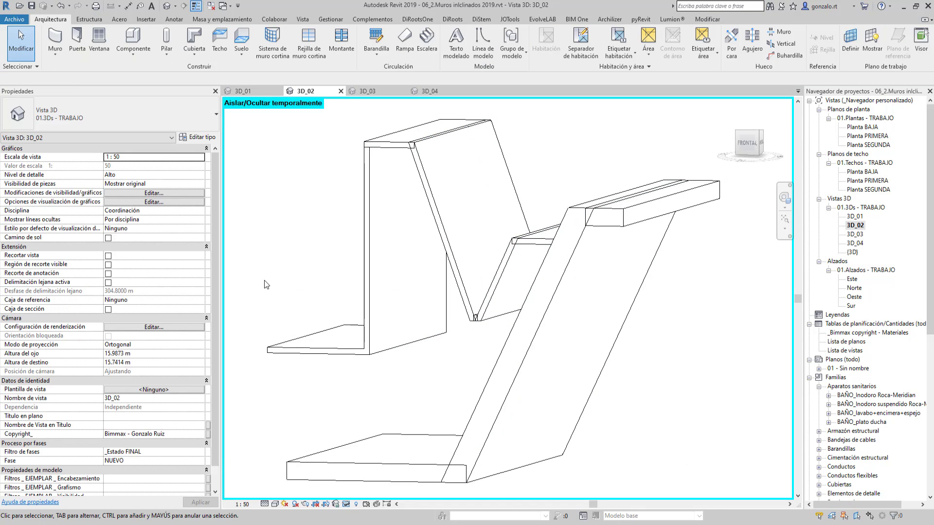
pyautogui.keyDown('shift'); pyautogui.moveTo(277, 286); pyautogui.dragTo(291, 273, button='middle'); pyautogui.keyUp('shift')
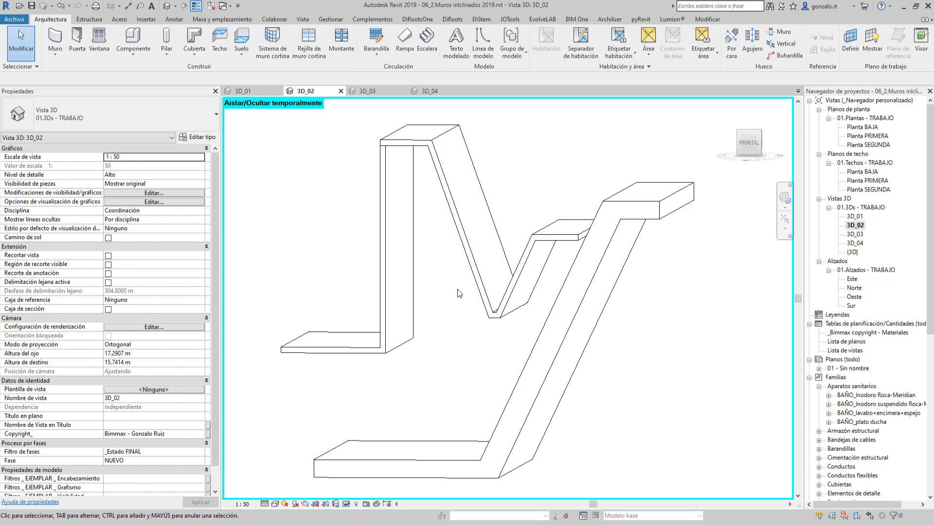
# - Reset Temporary Hide/Isolate (HR) to bring the hidden elements back into view
pyautogui.press('h')
pyautogui.press('r')
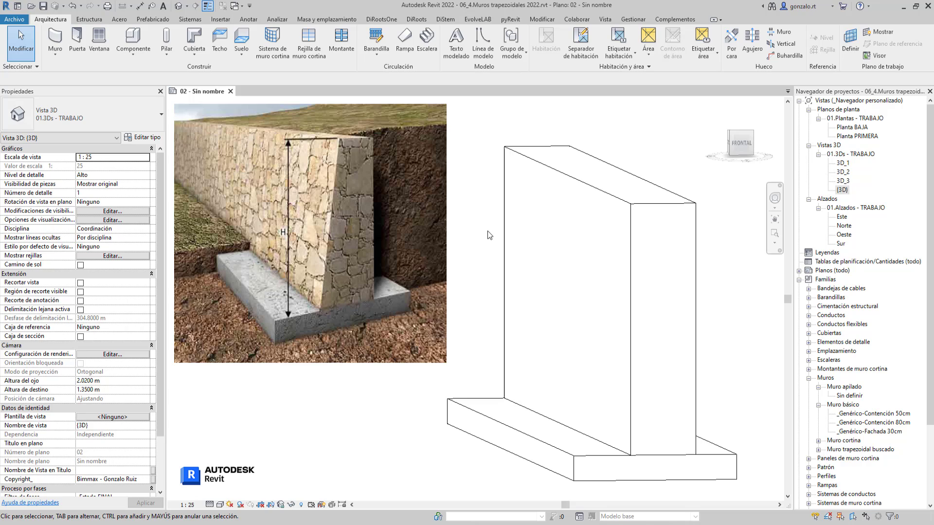
# - Try a Trapezoidal cross-section on the wall, dismiss the incompatibility warning, then edit its type
pyautogui.click(616, 352)
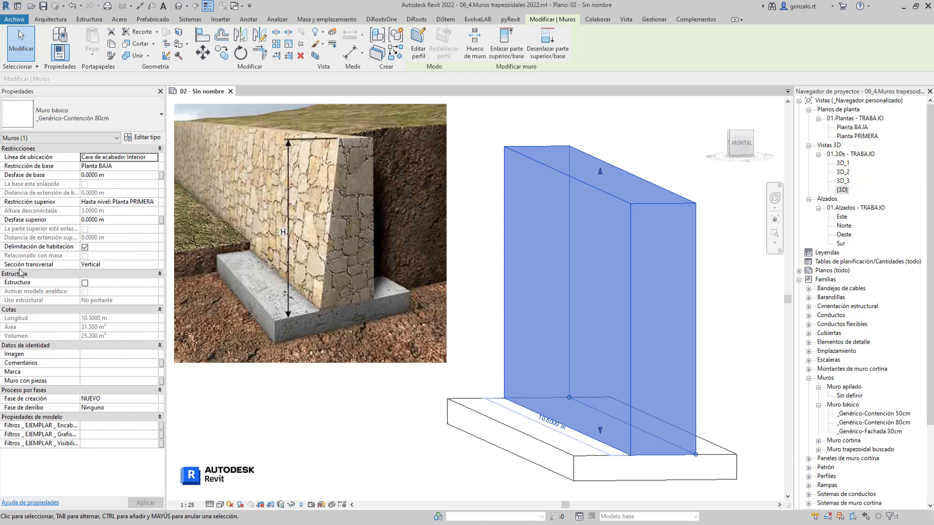
pyautogui.click(127, 264)
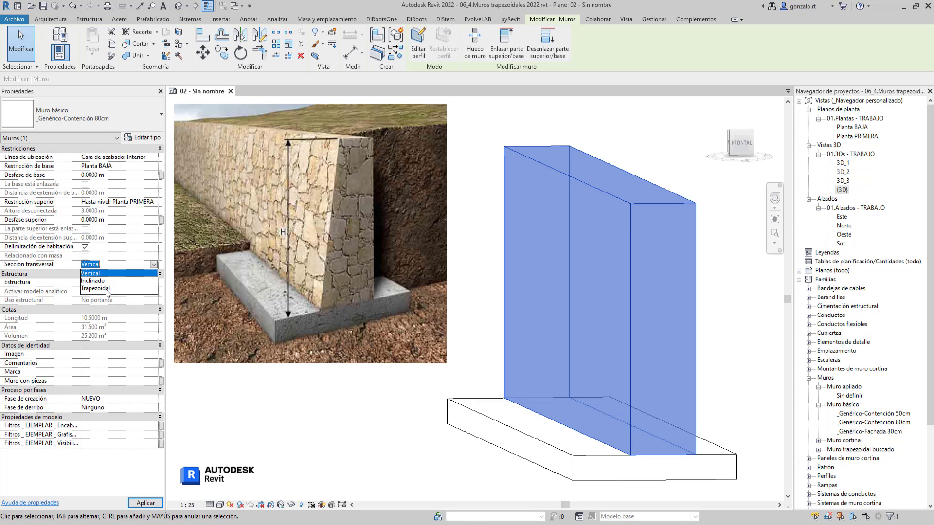
pyautogui.click(96, 289)
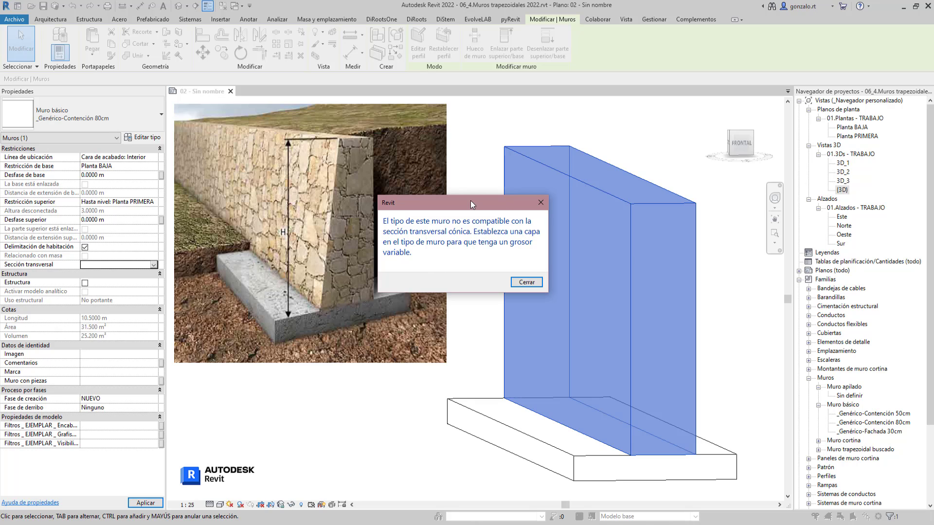
pyautogui.moveTo(471, 203); pyautogui.dragTo(499, 198)
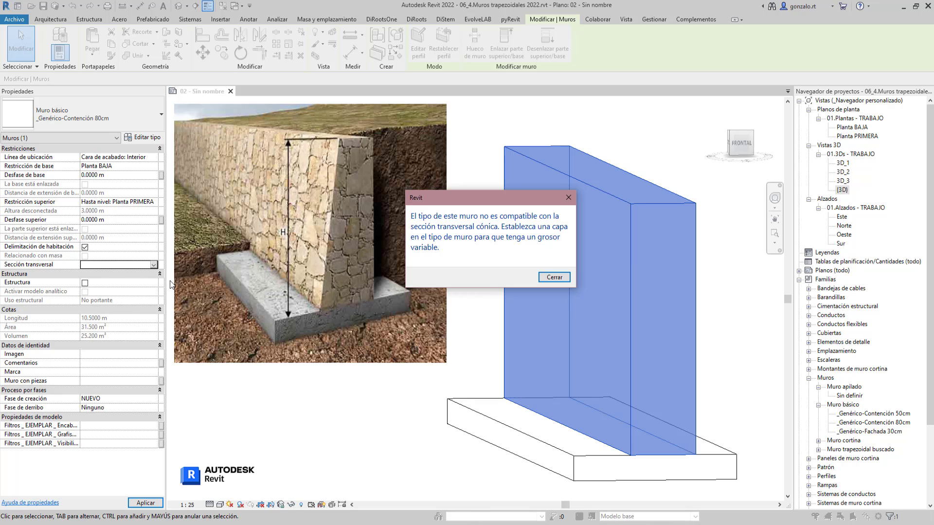
pyautogui.click(554, 277)
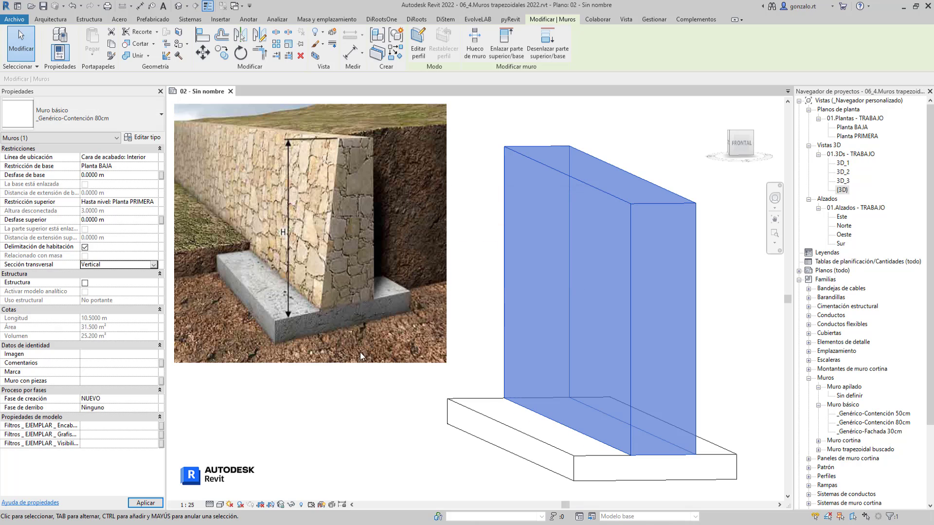
pyautogui.click(143, 139)
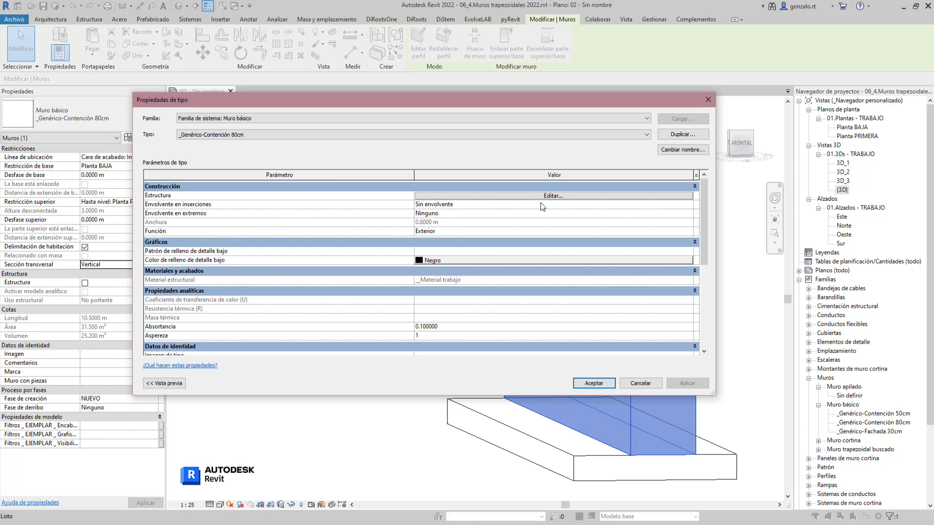
# - Tick Variable on the Estructura [1] layer of the 80cm wall type's structure and confirm
pyautogui.click(552, 197)
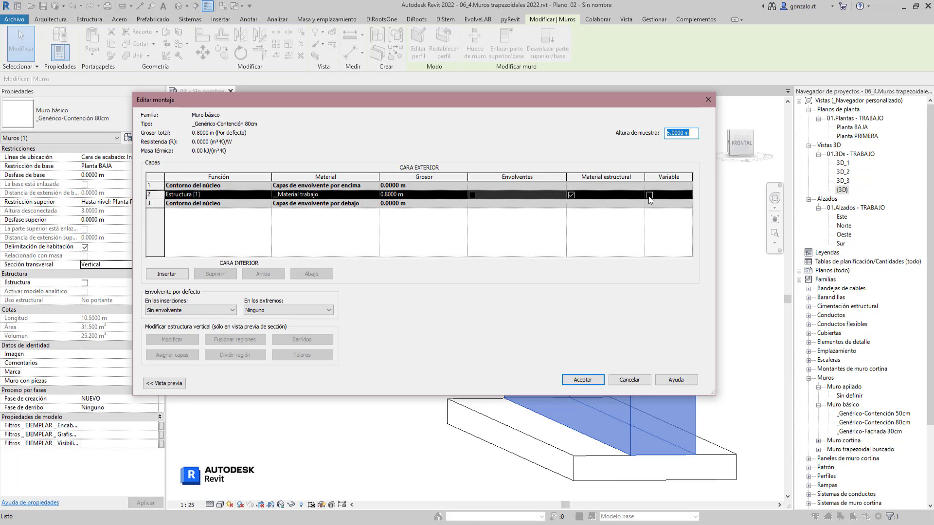
pyautogui.click(650, 196)
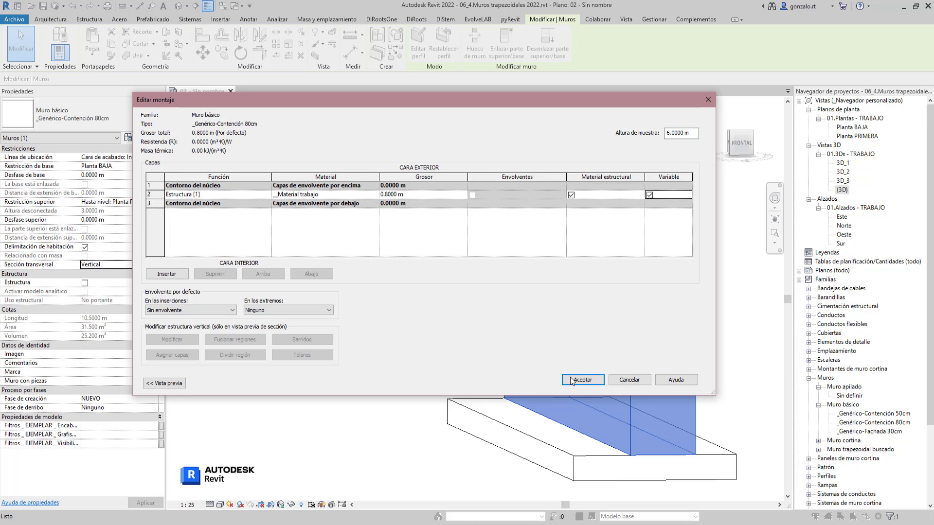
pyautogui.moveTo(428, 100); pyautogui.dragTo(430, 87)
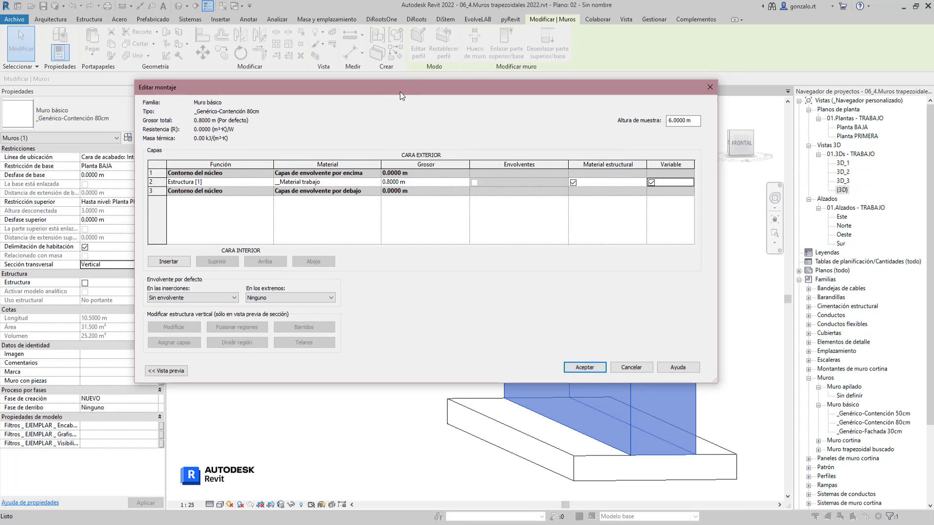
pyautogui.click(572, 370)
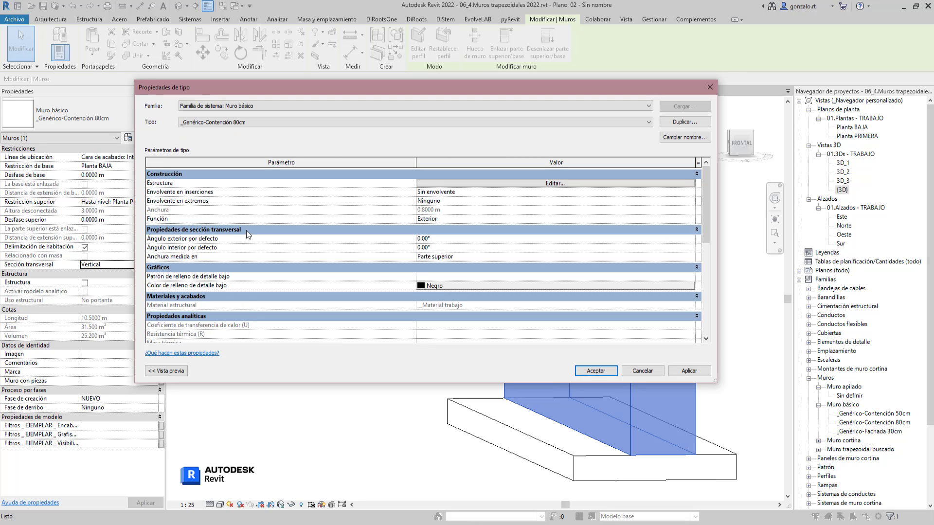
pyautogui.click(439, 183)
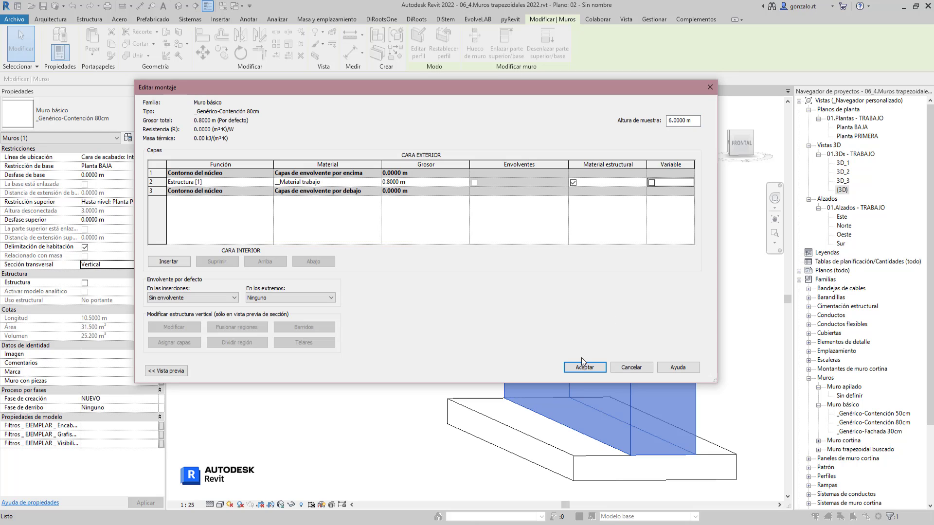
pyautogui.click(581, 369)
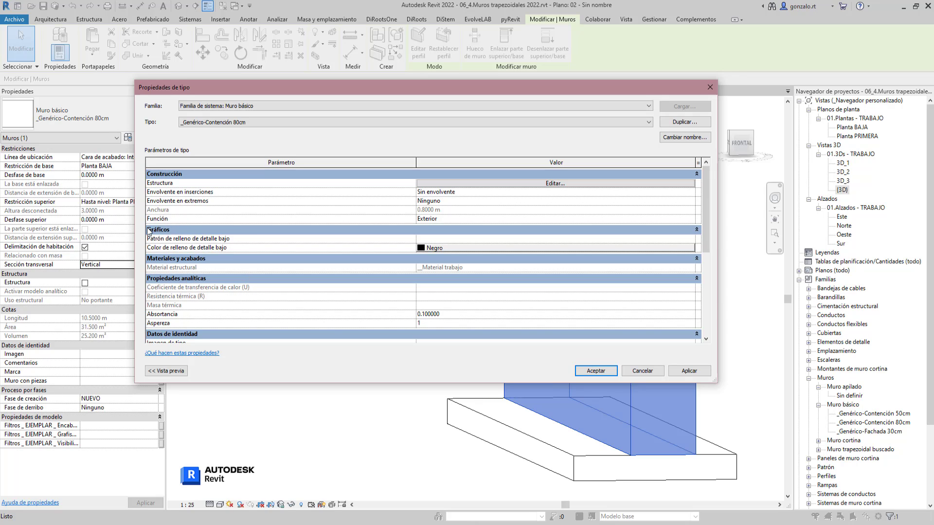
pyautogui.click(444, 183)
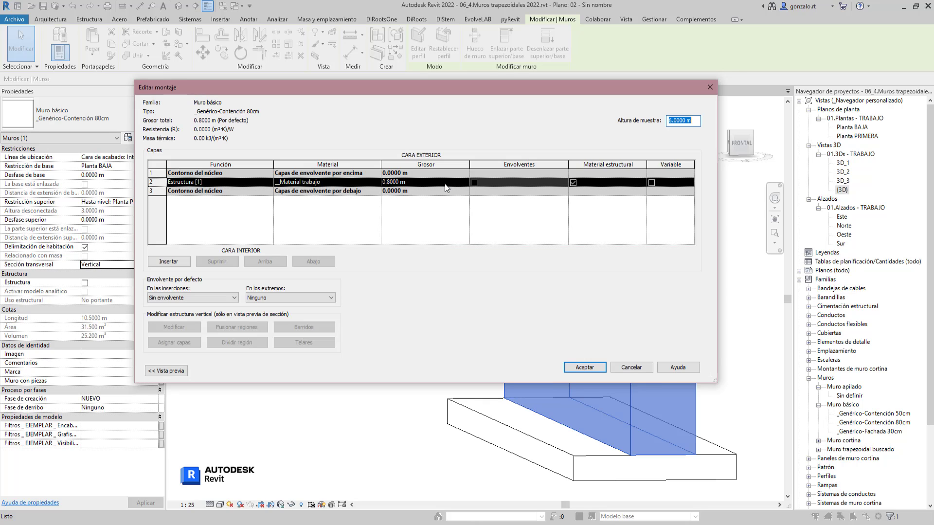
pyautogui.click(652, 183)
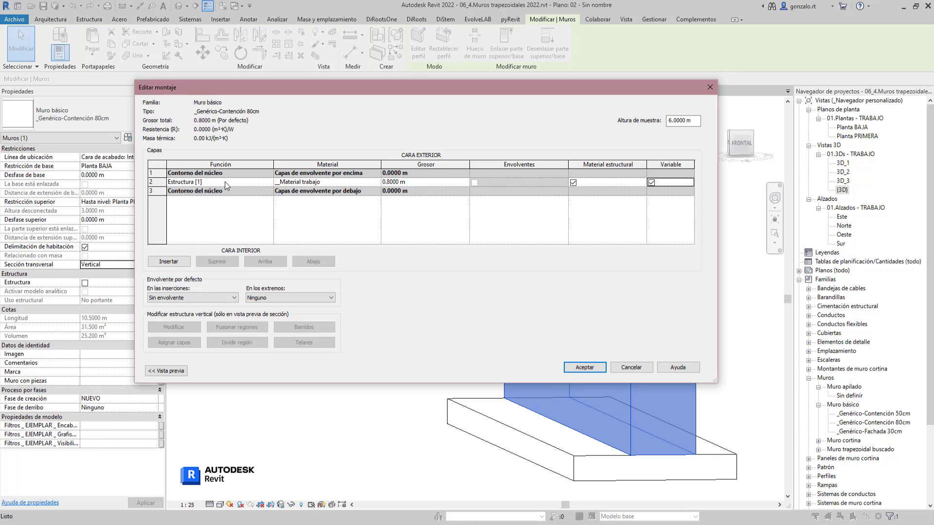
pyautogui.click(575, 369)
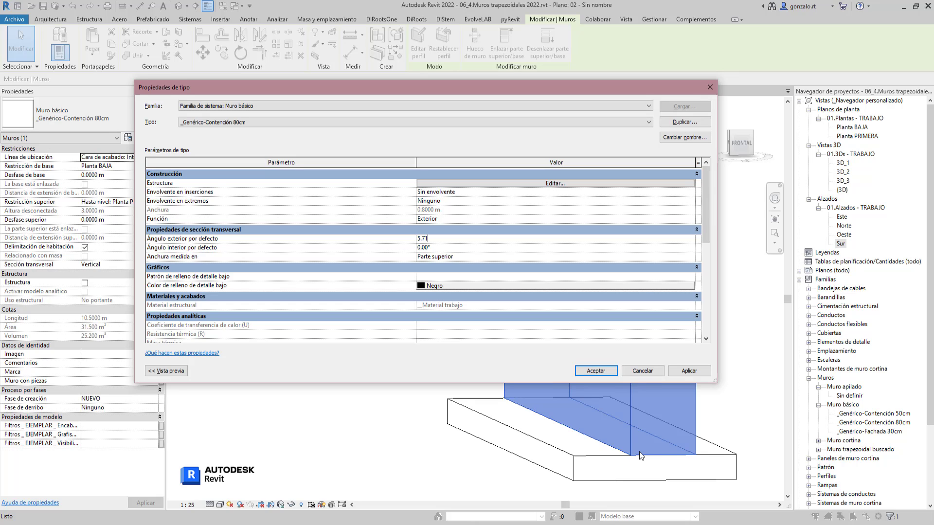
# - Set the wall type's width to be measured at Parte inferior
pyautogui.click(692, 255)
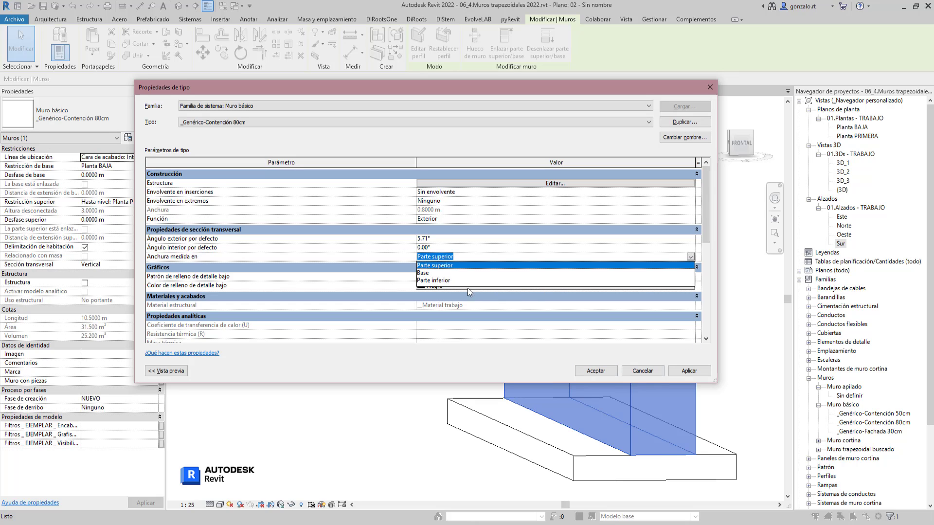
pyautogui.click(440, 281)
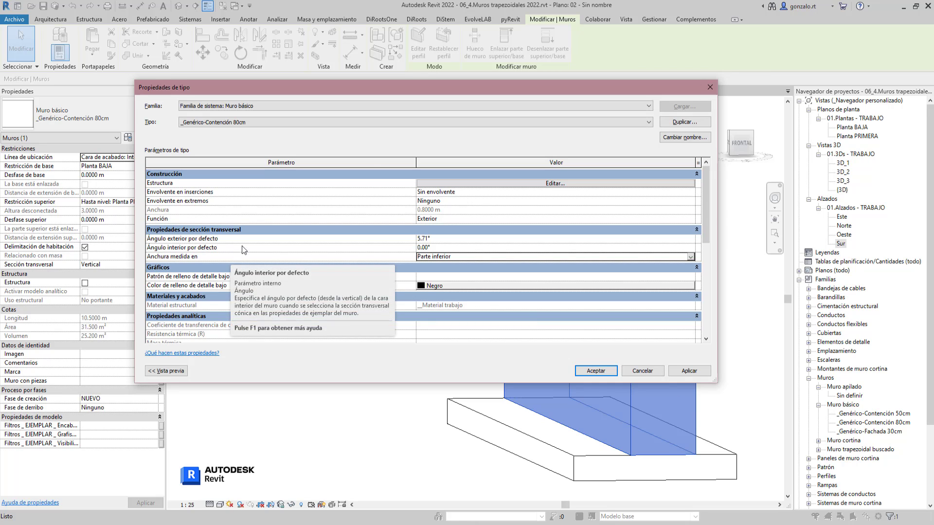
# - Apply the type and set the wall's cross-section to Trapezoidal, then reselect the tapered wall
pyautogui.click(581, 372)
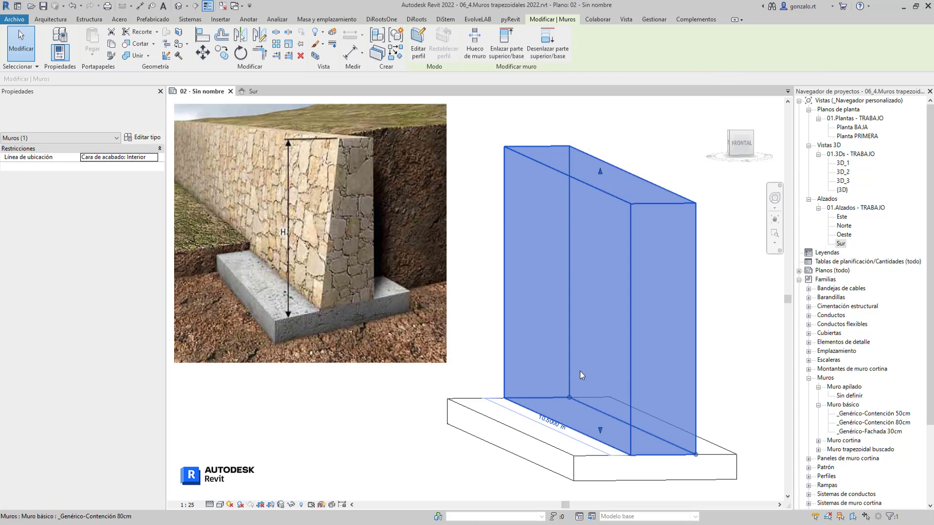
pyautogui.click(153, 265)
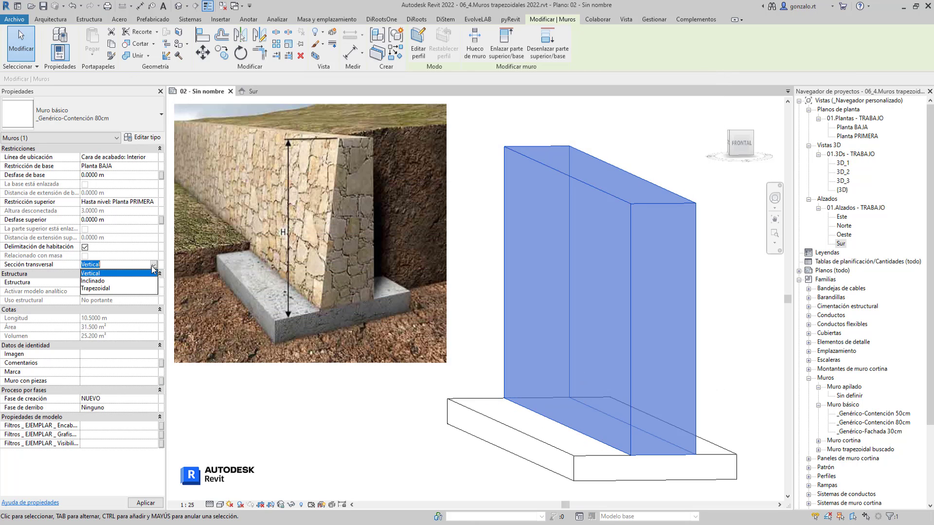
pyautogui.click(104, 289)
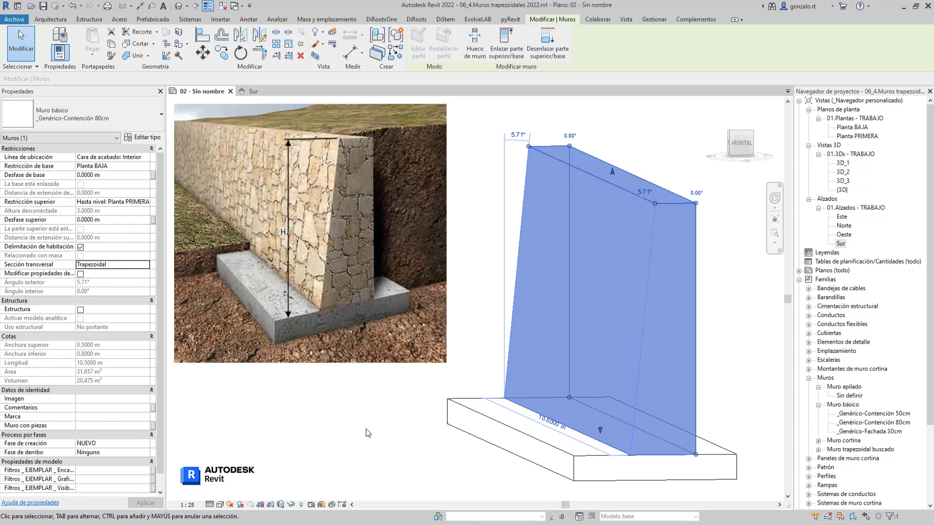
pyautogui.press('Escape')
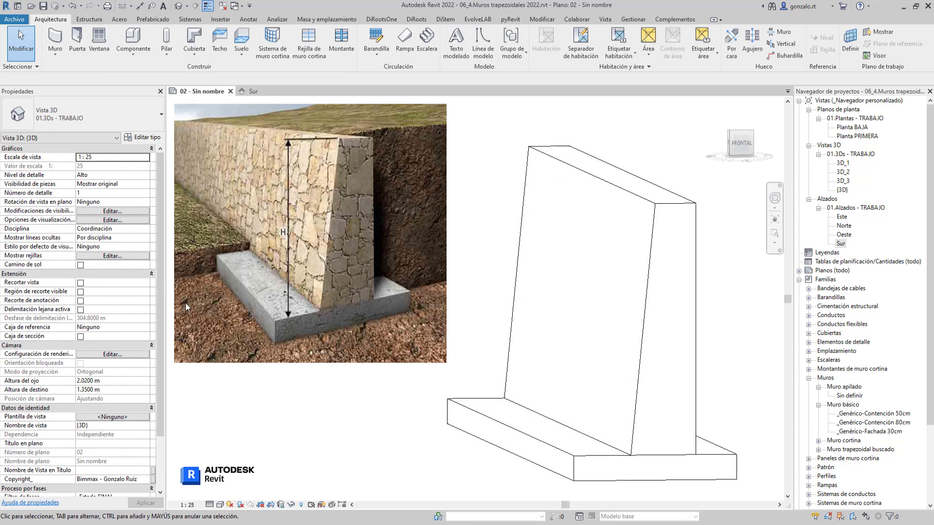
pyautogui.click(594, 365)
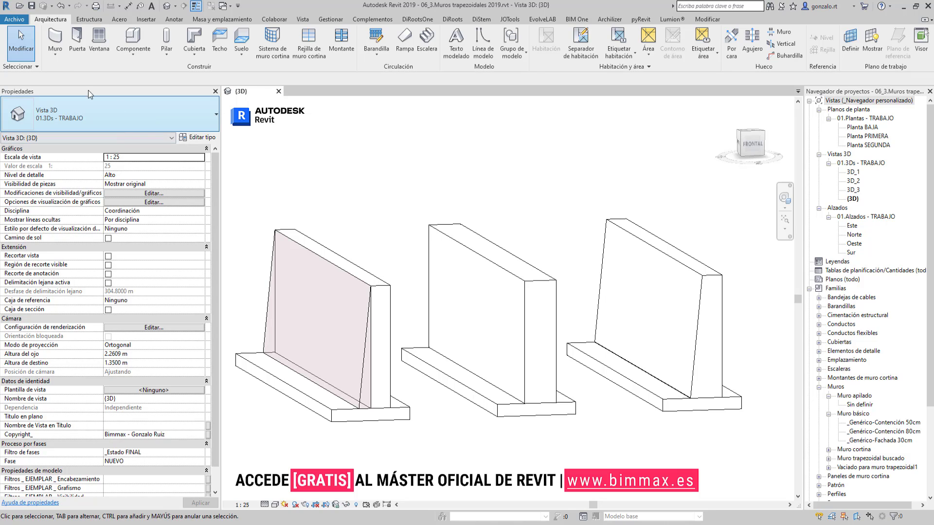
pyautogui.click(133, 51)
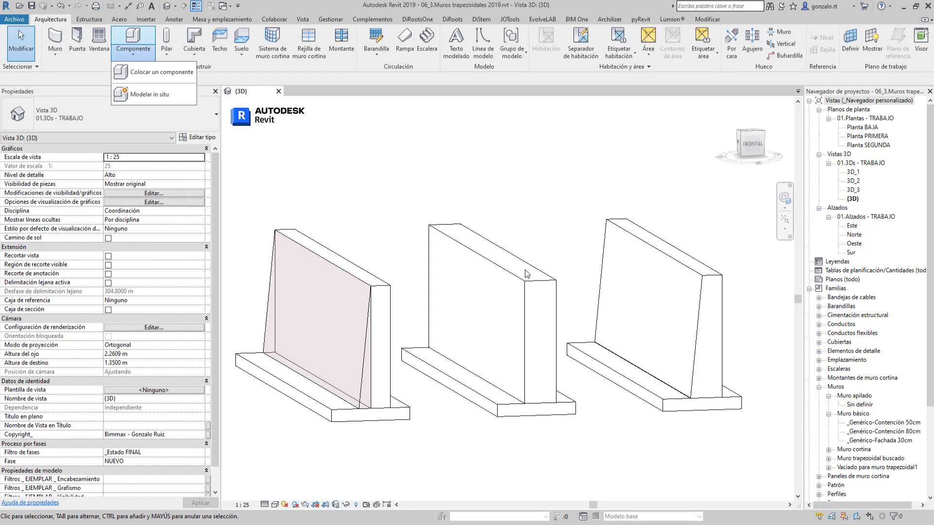
# - Create an in-place model in the Muros category and start naming it Vacia
pyautogui.click(151, 95)
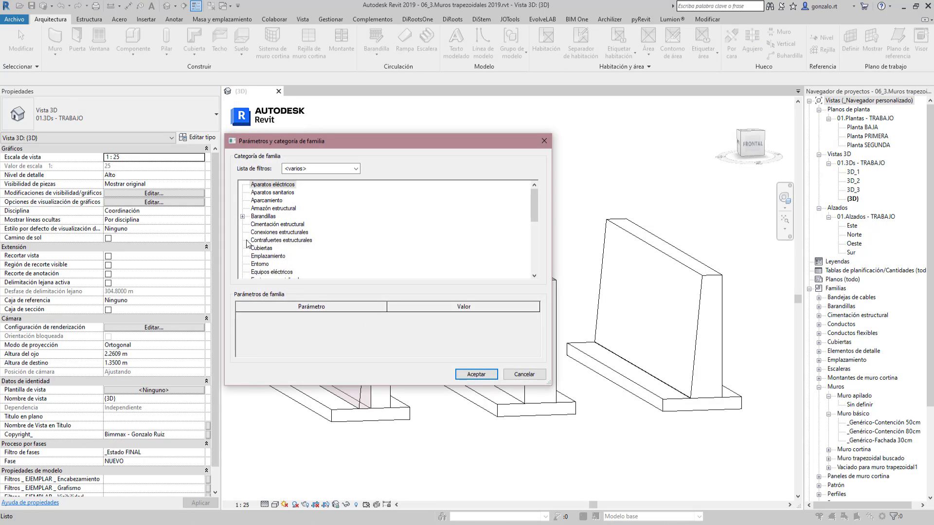
pyautogui.click(262, 273)
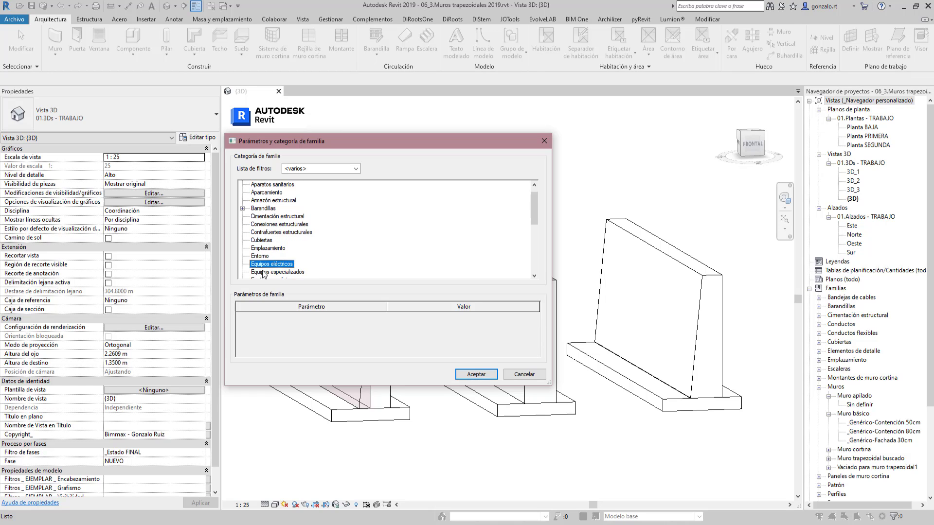
pyautogui.write('mur')
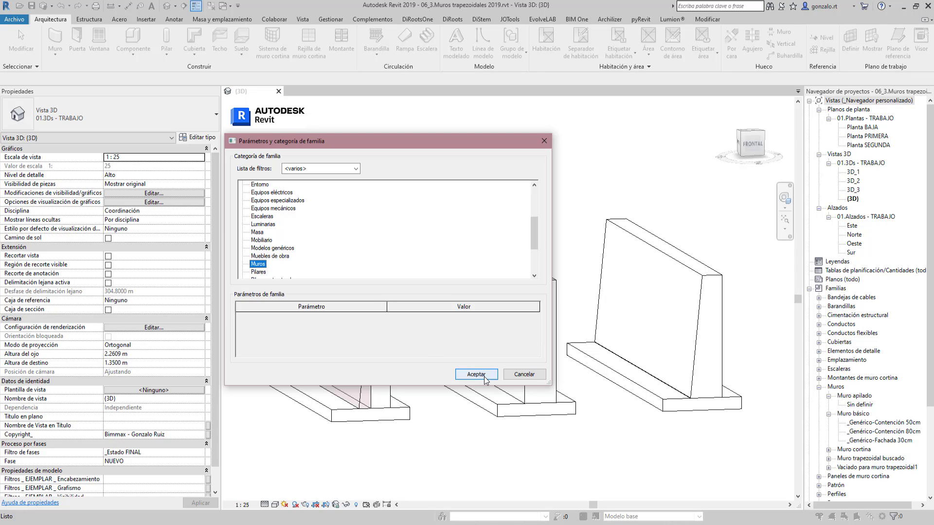
pyautogui.click(482, 375)
pyautogui.write('Vaciado')
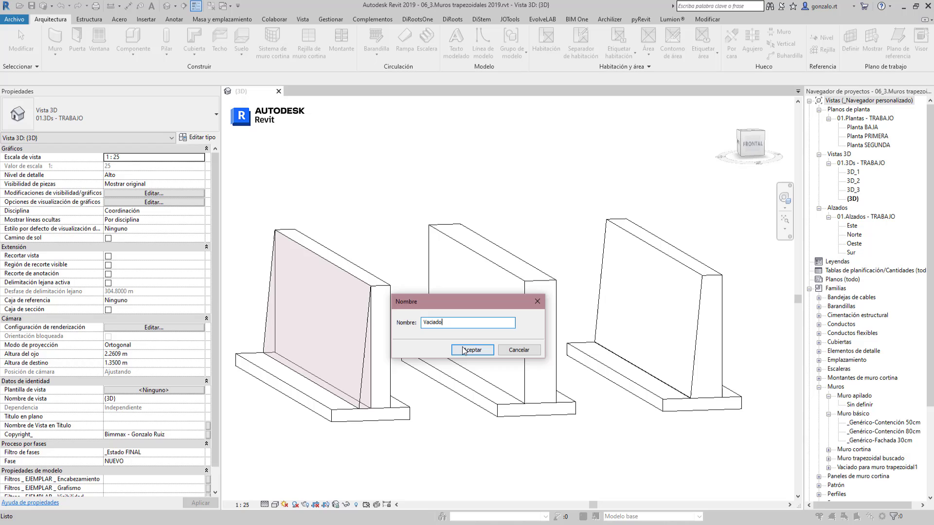
# - Confirm the in-place model name Vacia
pyautogui.click(466, 350)
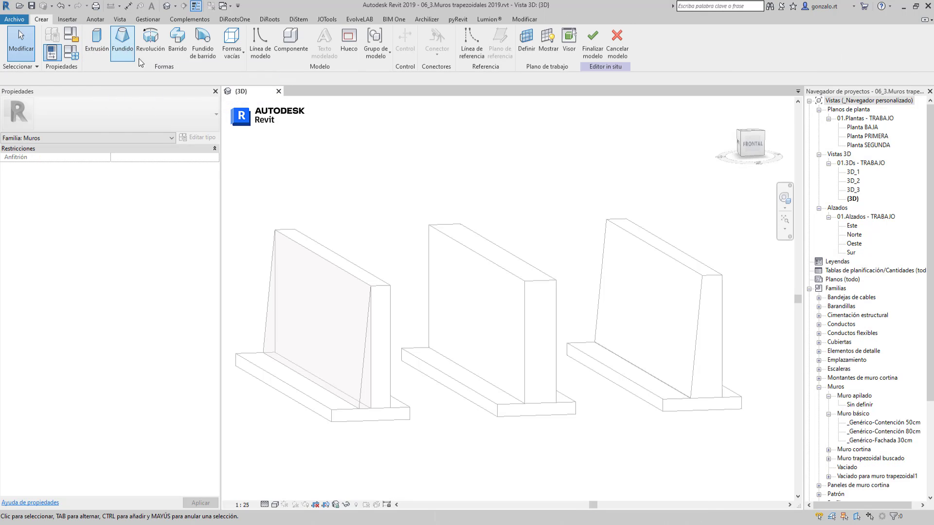
pyautogui.click(232, 54)
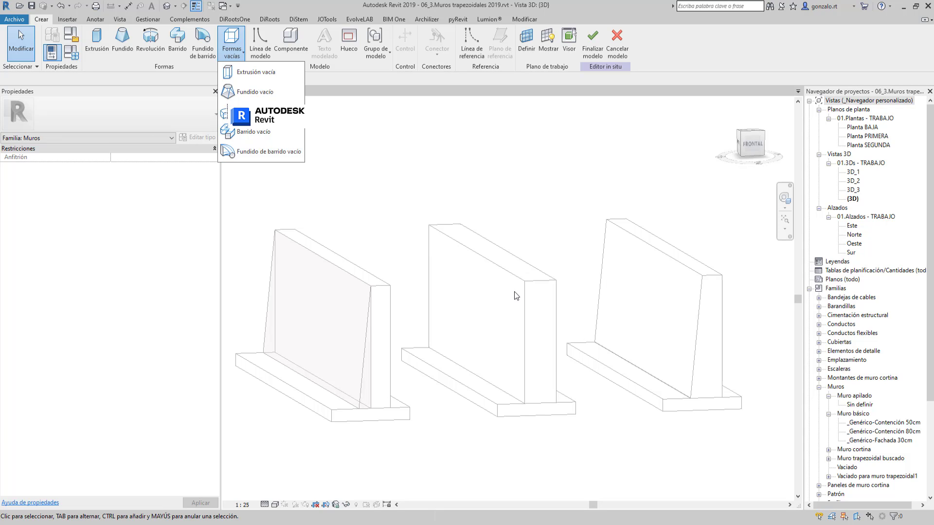
pyautogui.click(386, 215)
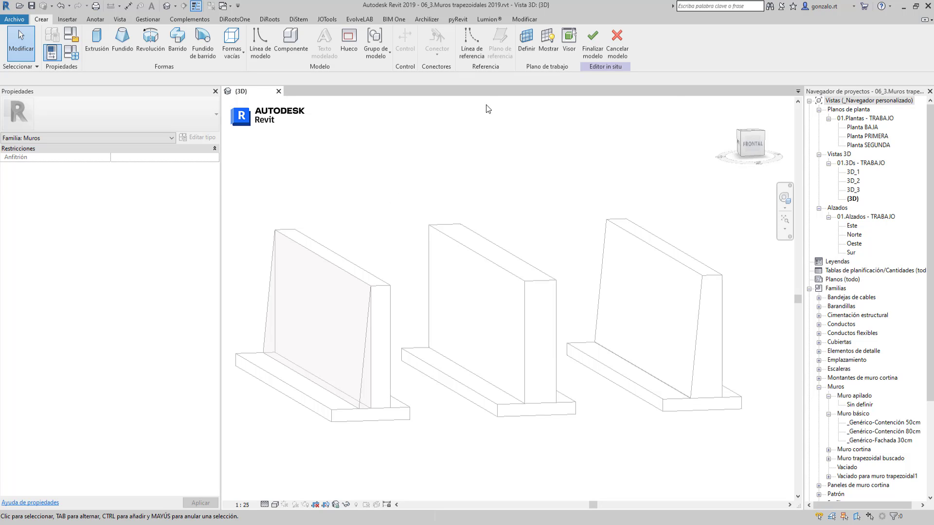
# - Pick the middle wall's face as work plane and start a void extrusion
pyautogui.click(527, 41)
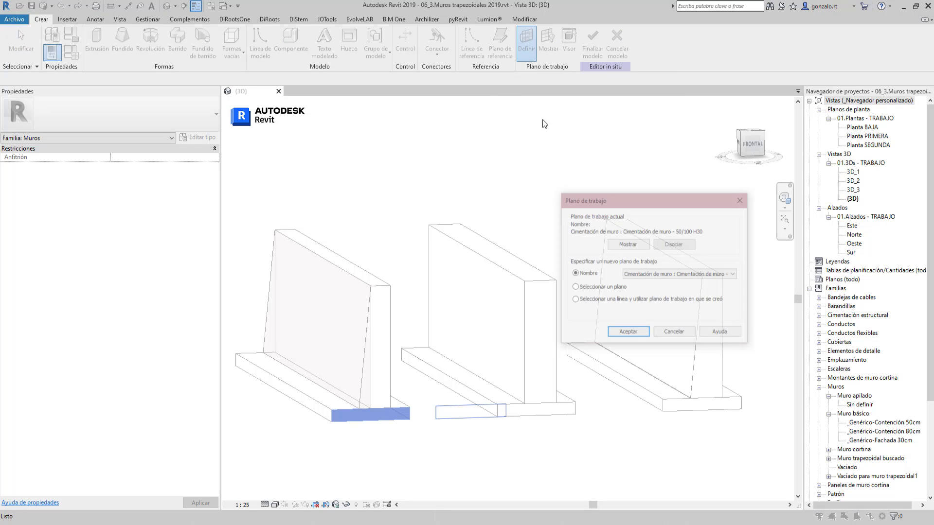
pyautogui.click(575, 287)
pyautogui.click(628, 333)
pyautogui.click(545, 314)
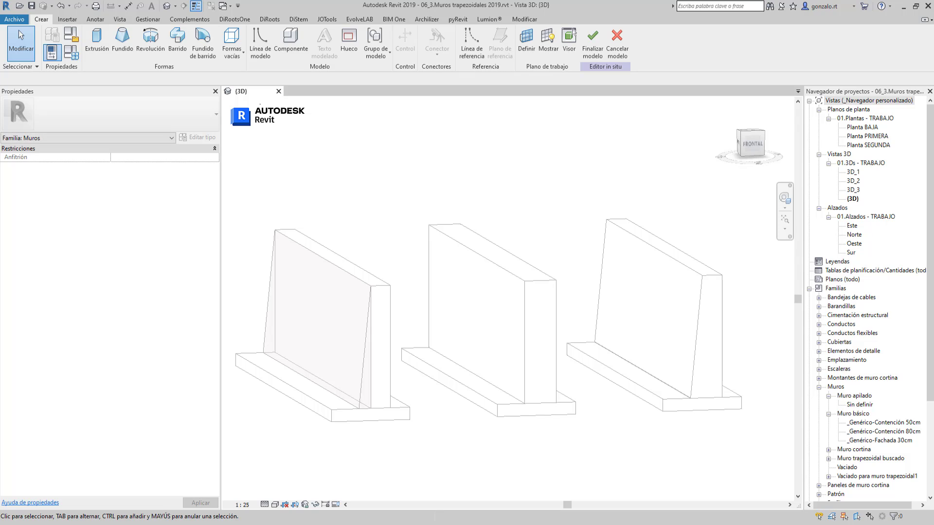
pyautogui.click(231, 44)
pyautogui.click(249, 69)
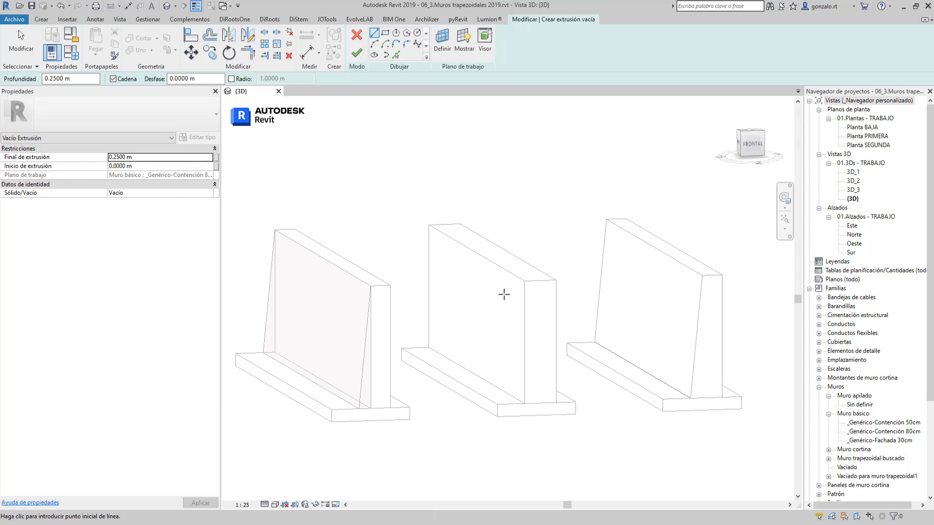
# - Sketch a triangular void profile from the wall's top corner to its base and finish it
pyautogui.click(524, 281)
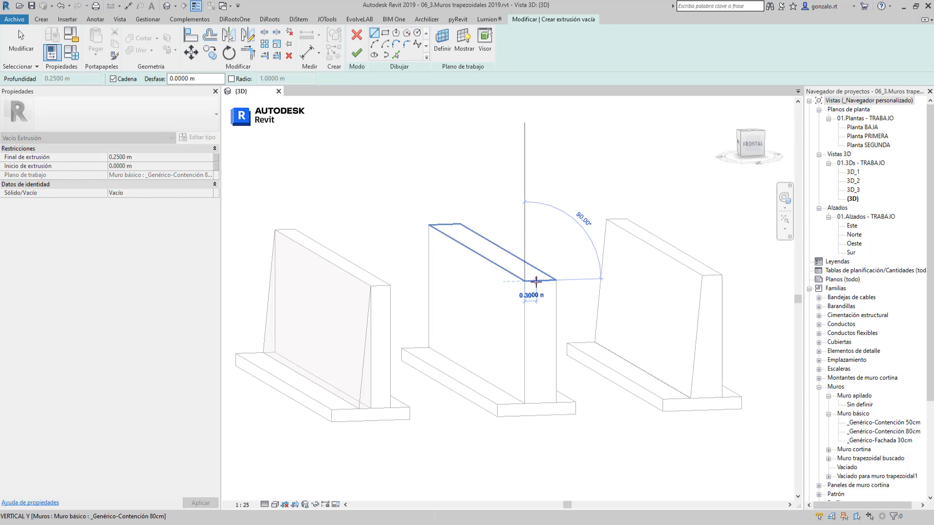
pyautogui.click(538, 280)
pyautogui.click(525, 404)
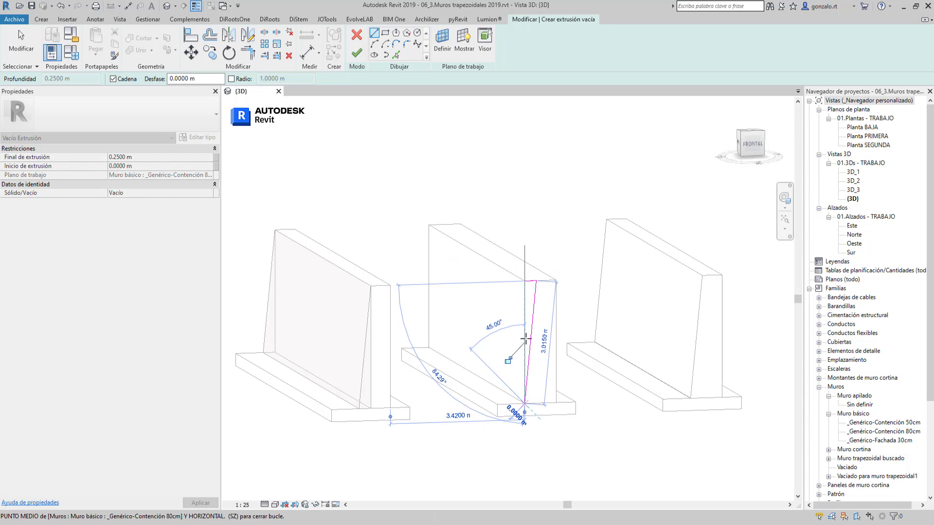
pyautogui.click(524, 280)
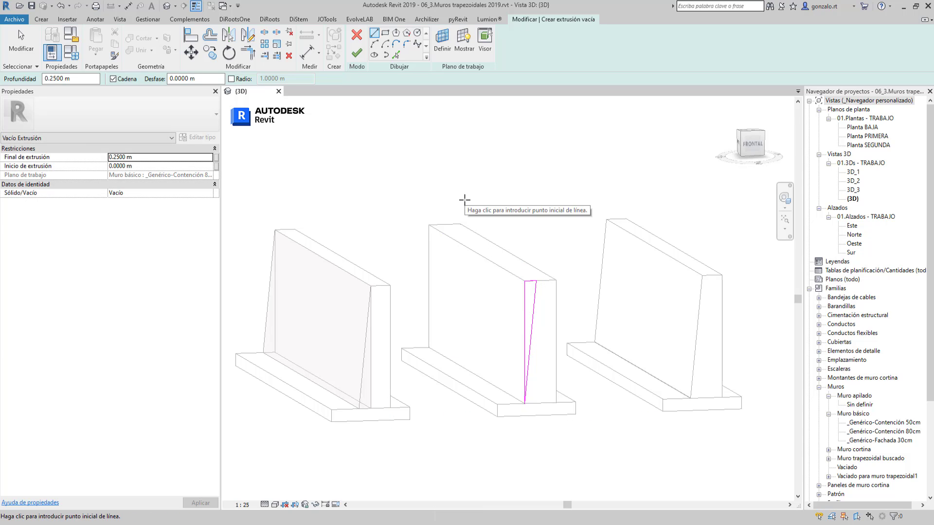
pyautogui.click(356, 53)
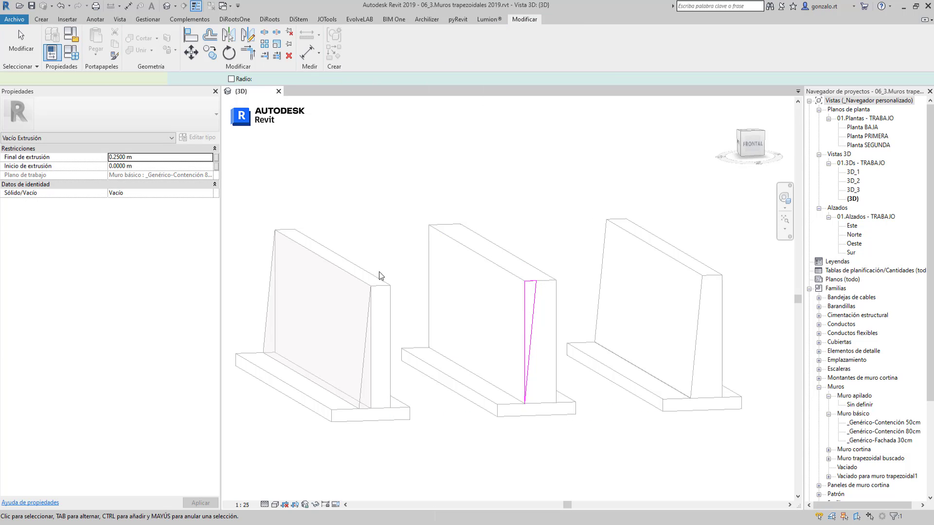
pyautogui.click(450, 464)
pyautogui.keyDown('shift'); pyautogui.moveTo(438, 454); pyautogui.dragTo(456, 488, button='middle'); pyautogui.keyUp('shift')
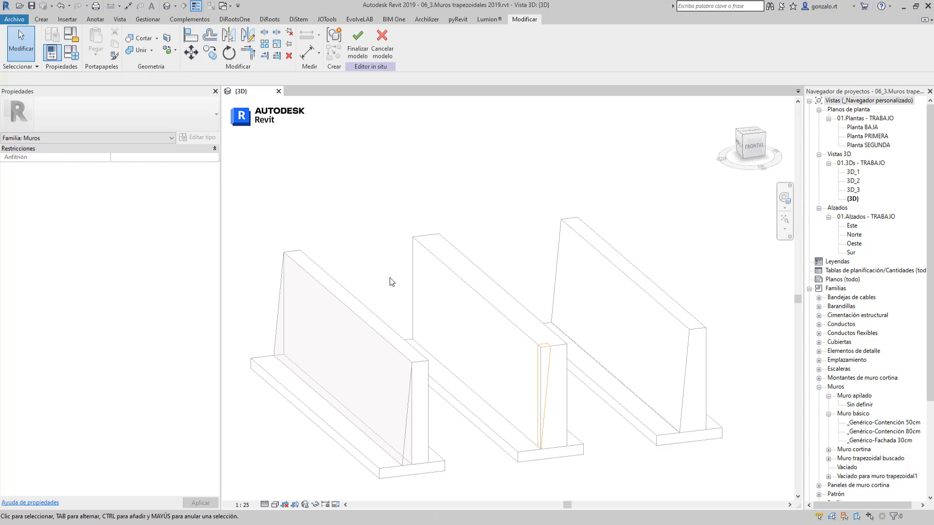
# - Align the void's edges to the middle wall's face so it spans the full wall length
pyautogui.press('a')
pyautogui.press('l')
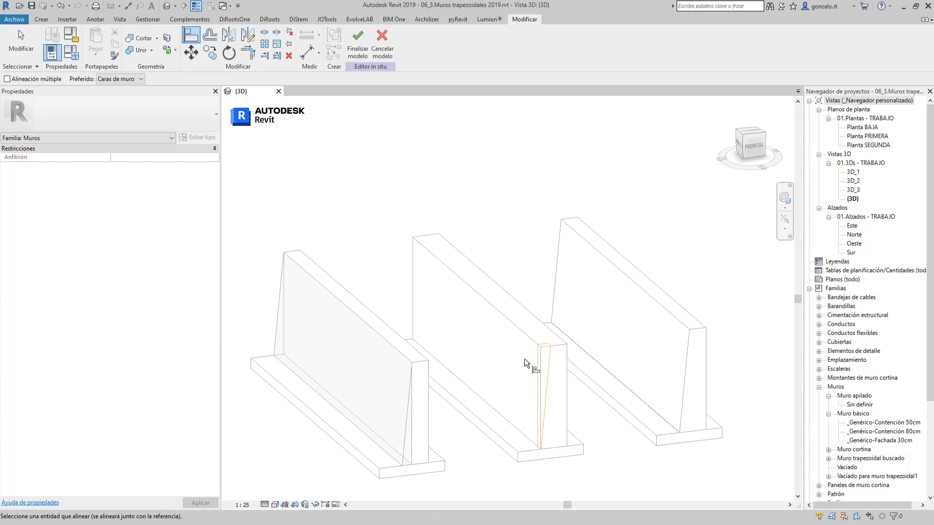
pyautogui.click(536, 355)
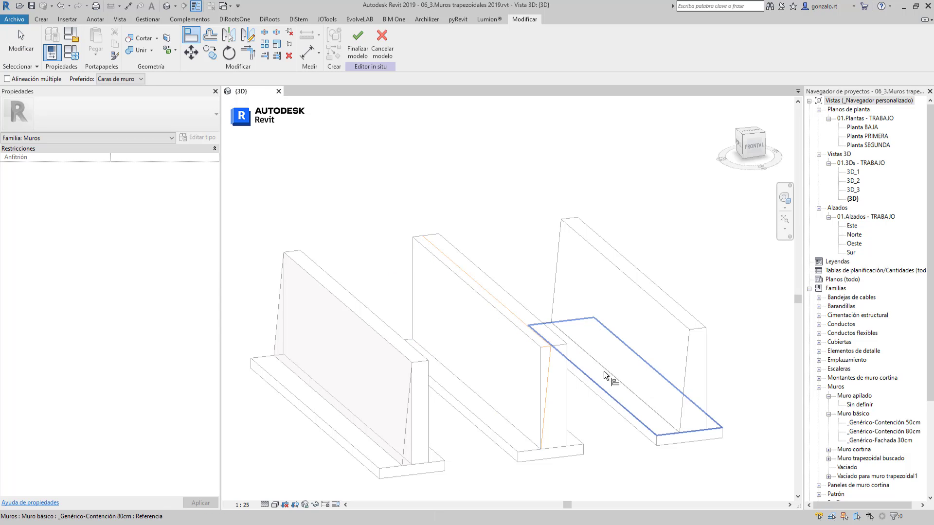
pyautogui.keyDown('shift'); pyautogui.moveTo(599, 445); pyautogui.dragTo(592, 434, button='middle'); pyautogui.keyUp('shift')
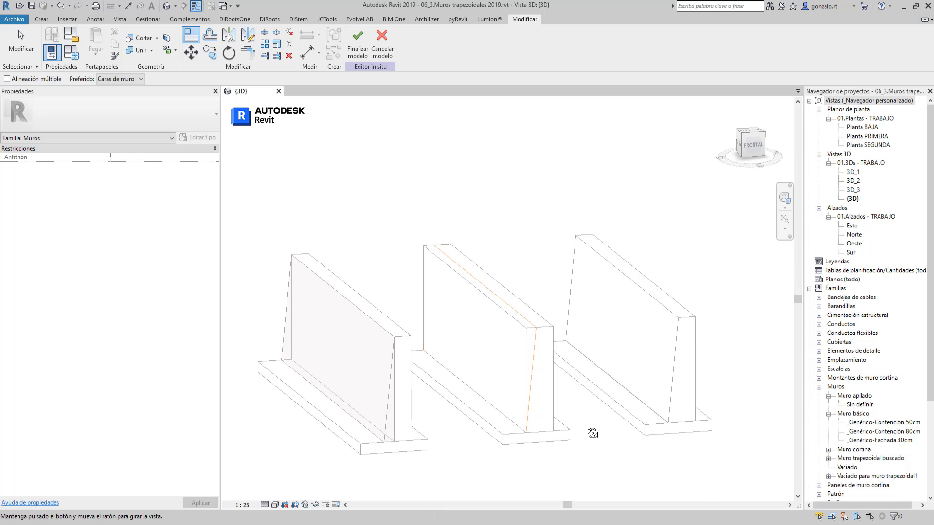
pyautogui.click(531, 358)
pyautogui.press('Escape')
pyautogui.press('Escape')
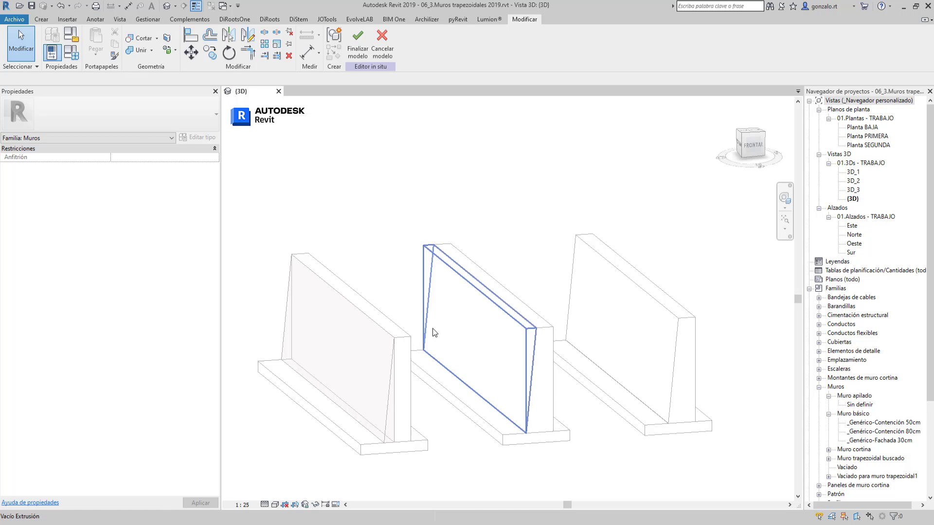
# - Cut the middle wall with the void, undo the cut, and reselect the void extrusion
pyautogui.click(145, 37)
pyautogui.click(495, 368)
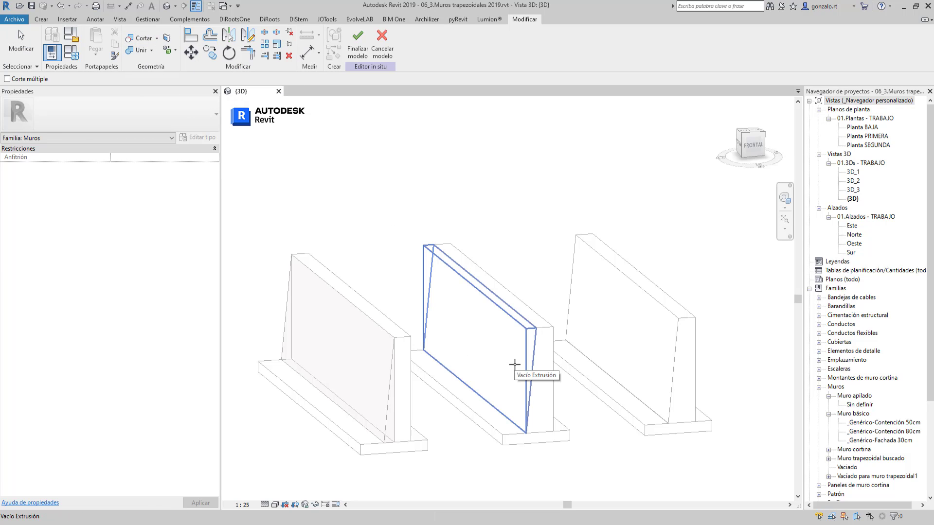
pyautogui.click(528, 369)
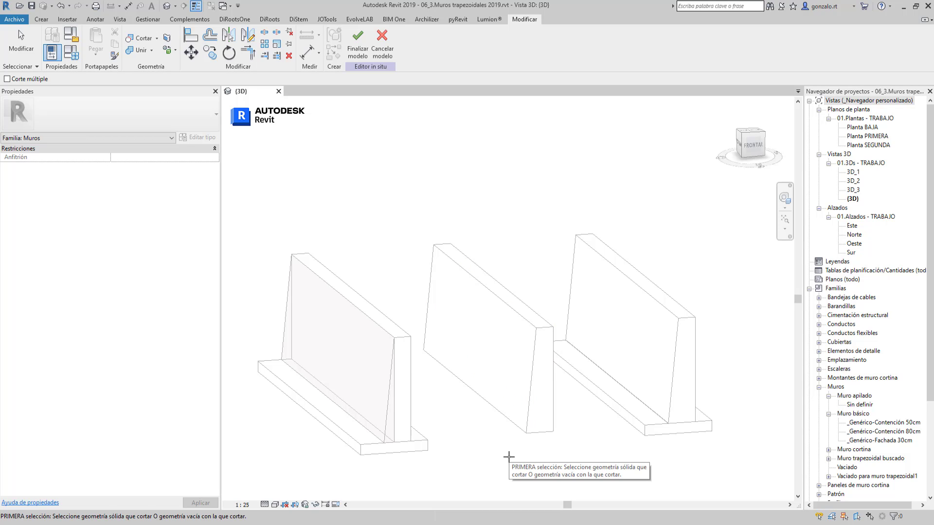
pyautogui.hotkey('ctrl', 'z')
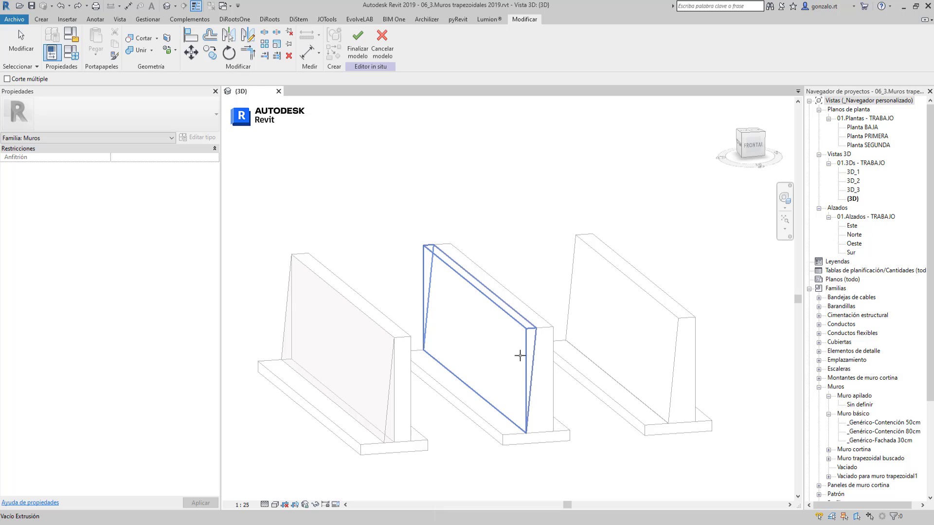
pyautogui.click(504, 378)
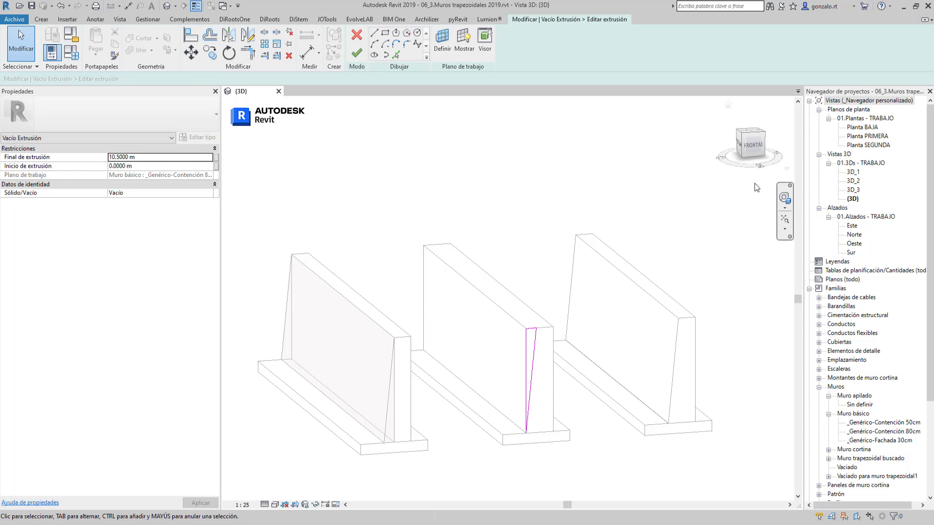
# - Draw a short line across the void's wedge profile, from the slanted edge to the vertical edge
pyautogui.click(752, 146)
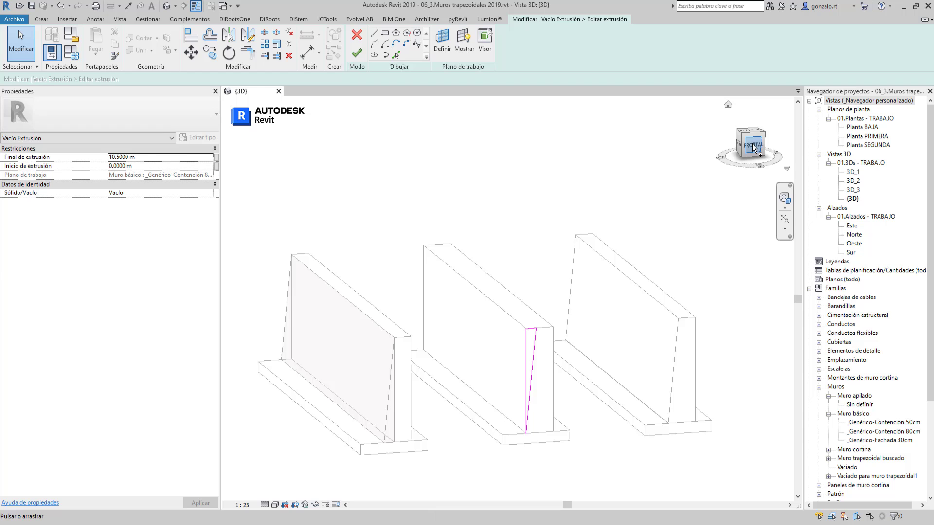
pyautogui.click(374, 32)
pyautogui.scroll(5, 498, 321)
pyautogui.scroll(3, 498, 321)
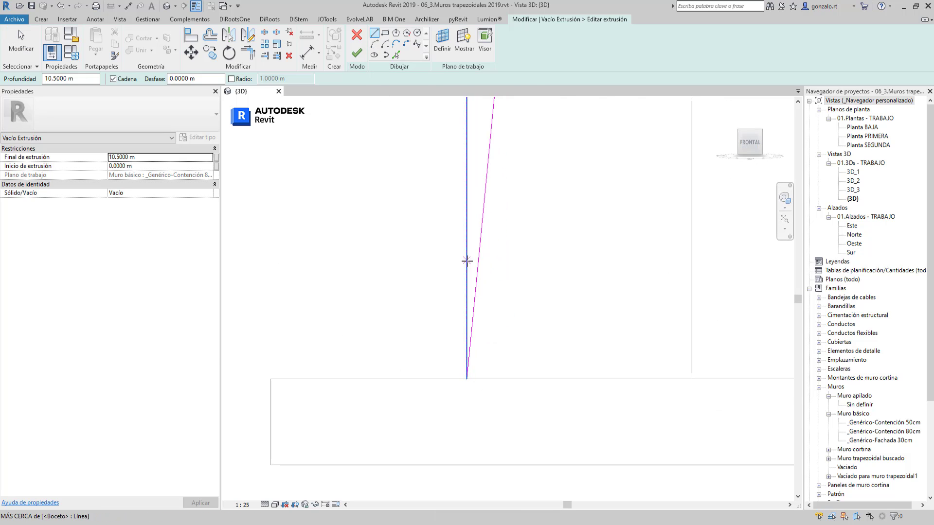
pyautogui.click(480, 246)
pyautogui.click(461, 248)
pyautogui.press('Escape')
pyautogui.press('Escape')
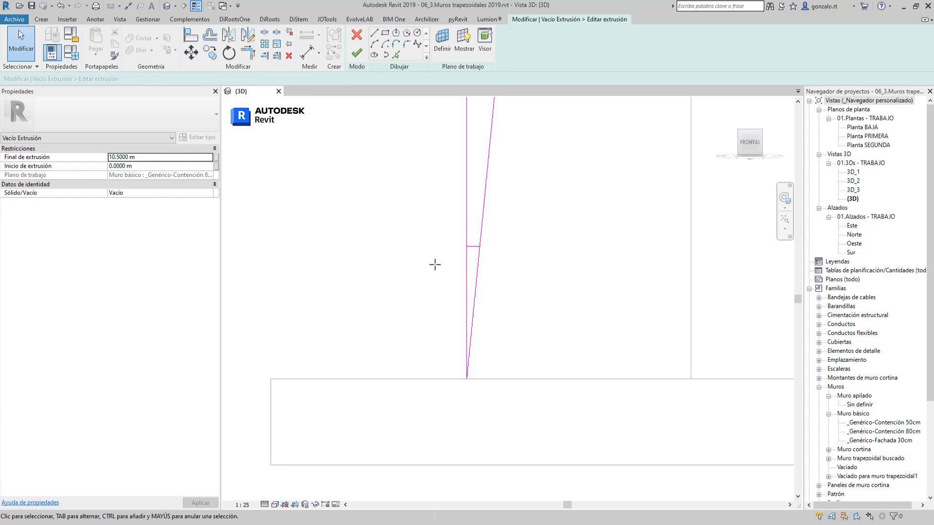
# - Trim the slanted edge to the new short line with Trim/Extend to Corner (TR)
pyautogui.press('t')
pyautogui.press('r')
pyautogui.click(481, 242)
pyautogui.scroll(1, 490, 240)
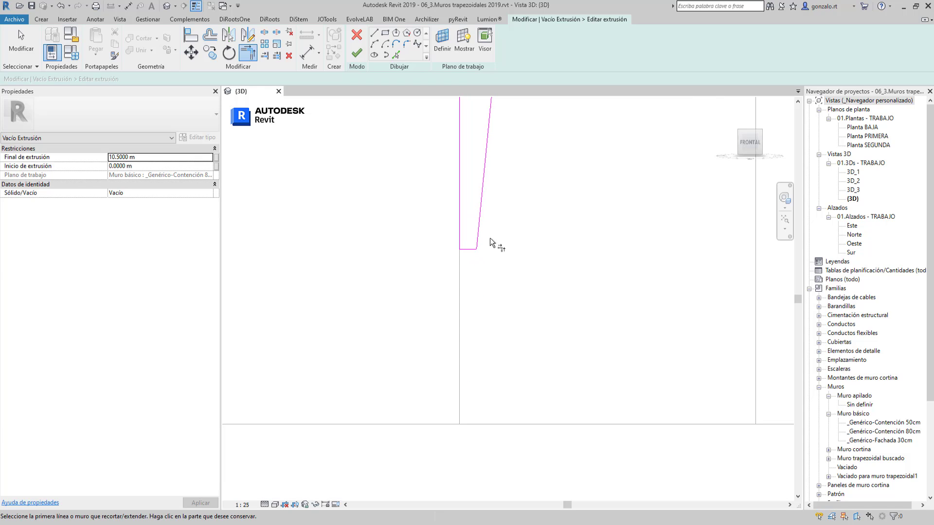
pyautogui.press('Escape')
# - Drag the short bottom edge of the wedge down the wall toward the footing
pyautogui.moveTo(470, 251); pyautogui.dragTo(466, 314)
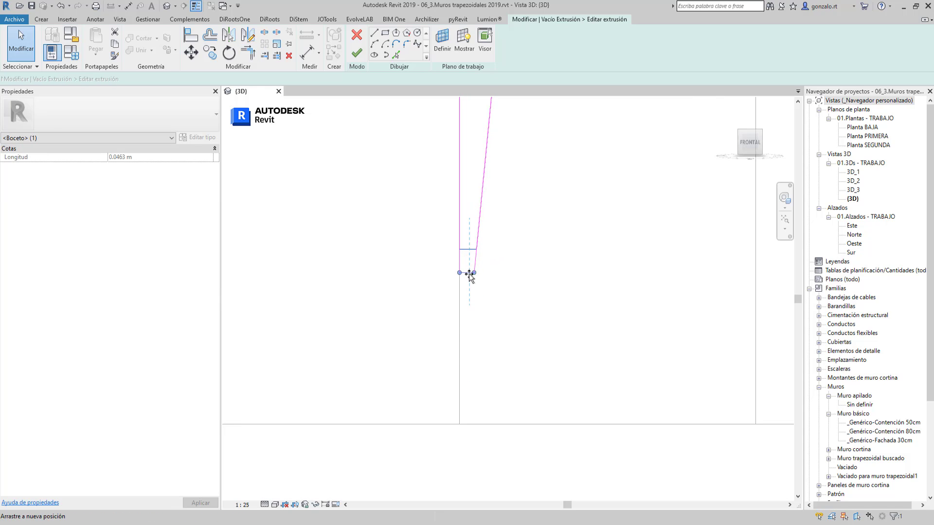
pyautogui.moveTo(465, 315); pyautogui.dragTo(461, 416)
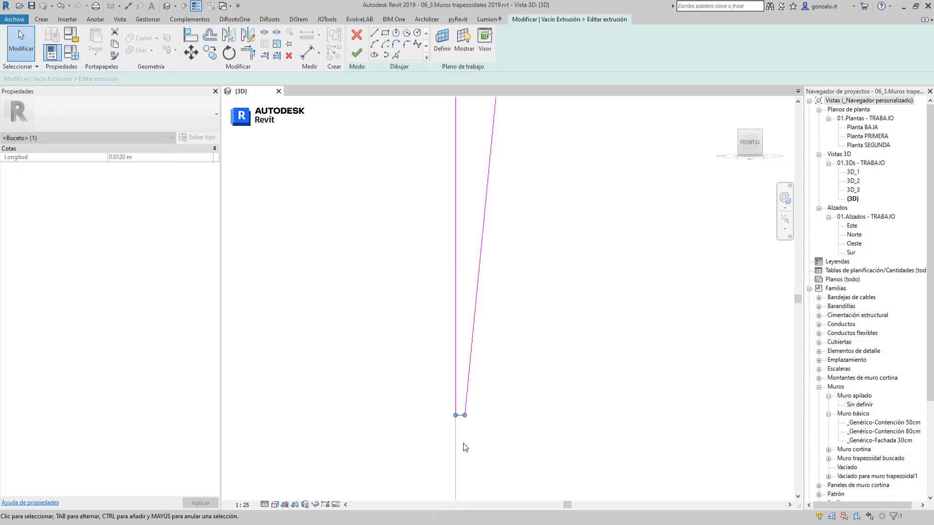
pyautogui.moveTo(463, 445); pyautogui.dragTo(469, 290, button='middle')
pyautogui.scroll(2, 469, 290)
pyautogui.scroll(2, 454, 261)
pyautogui.moveTo(457, 225); pyautogui.dragTo(446, 360)
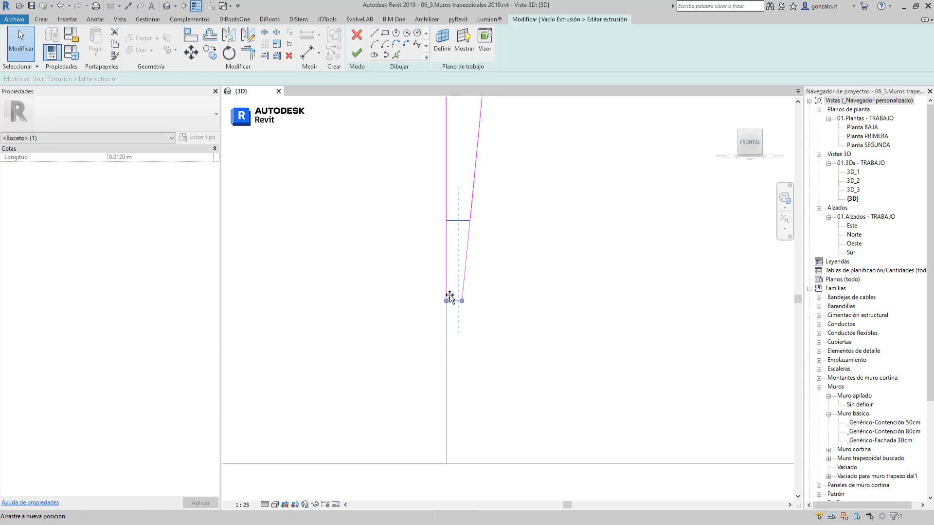
pyautogui.scroll(3, 446, 360)
pyautogui.moveTo(467, 368); pyautogui.dragTo(471, 218, button='middle')
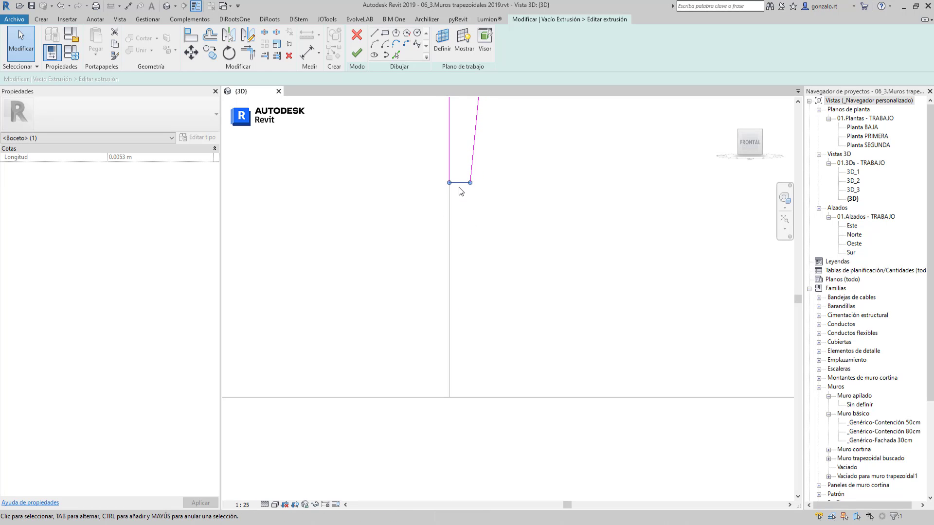
# - Place the bottom edge just above the footing, reverting the moves that overshot and raised errors
pyautogui.moveTo(459, 183); pyautogui.dragTo(452, 327)
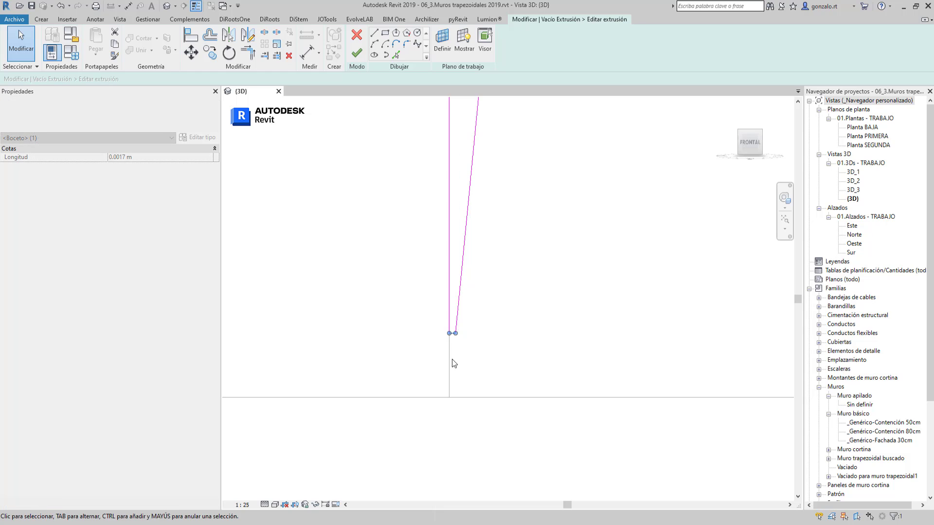
pyautogui.scroll(3, 451, 359)
pyautogui.moveTo(455, 266); pyautogui.dragTo(445, 475)
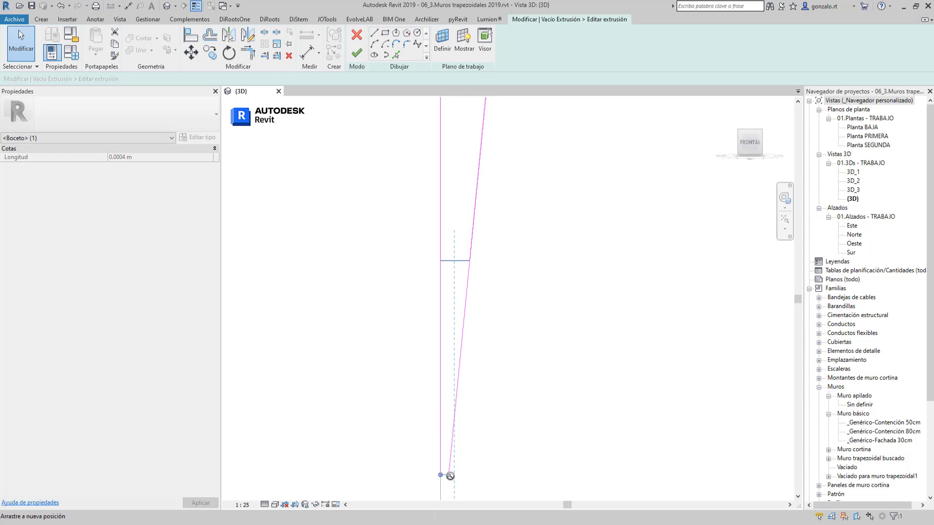
pyautogui.press('Escape')
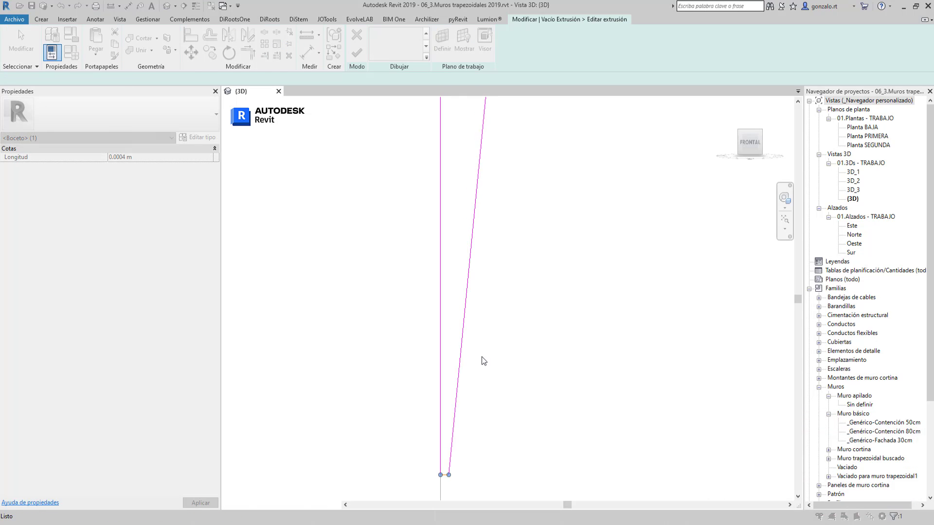
pyautogui.moveTo(451, 268); pyautogui.dragTo(449, 456)
pyautogui.press('Escape')
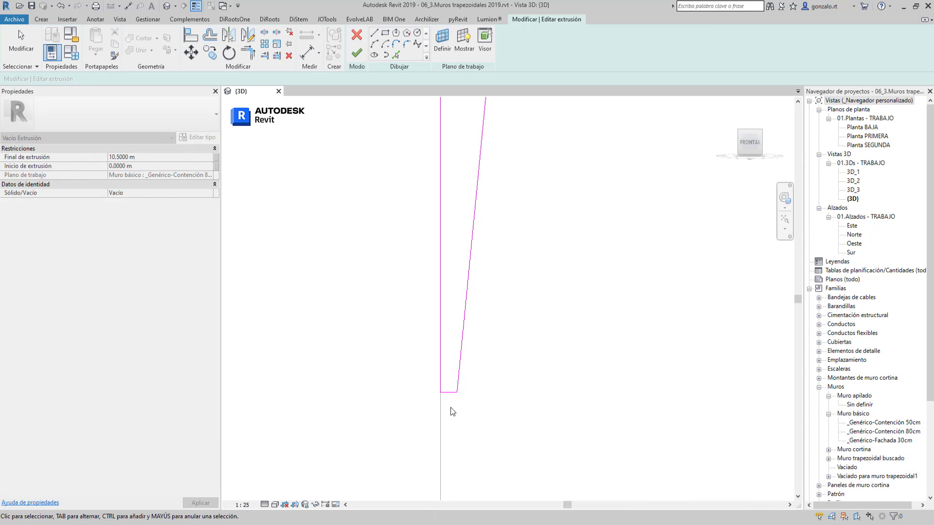
pyautogui.moveTo(446, 393); pyautogui.dragTo(448, 409)
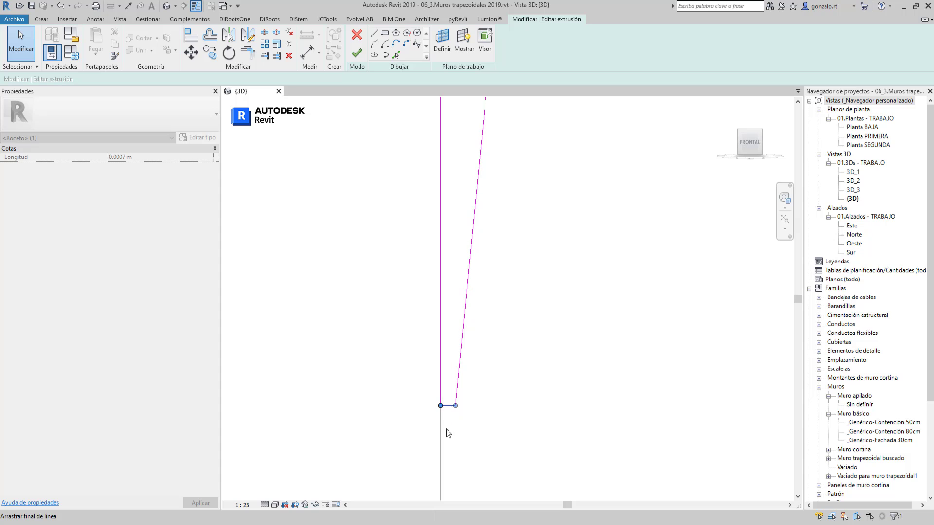
pyautogui.press('Escape')
# - Zoom out to a 3D angle and finish the void profile edit, giving a 0.8000 m base
pyautogui.scroll(-3, 426, 312)
pyautogui.scroll(-3, 428, 309)
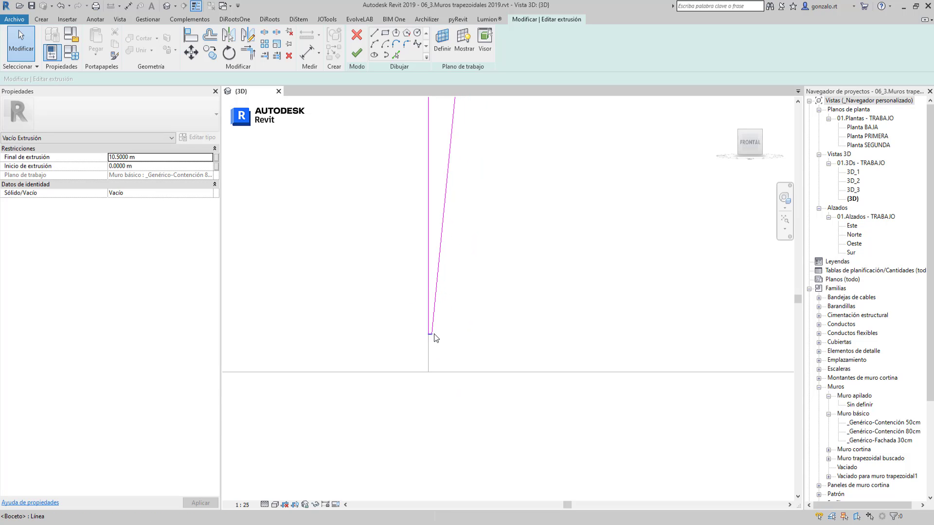
pyautogui.scroll(-2, 431, 340)
pyautogui.scroll(-2, 456, 350)
pyautogui.scroll(-2, 411, 348)
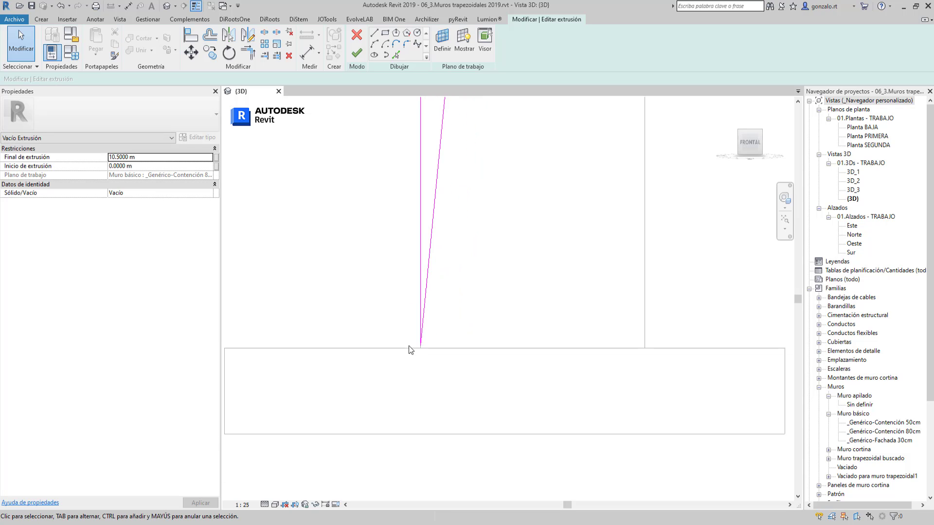
pyautogui.scroll(-2, 395, 337)
pyautogui.scroll(-2, 384, 329)
pyautogui.scroll(-2, 374, 352)
pyautogui.keyDown('shift'); pyautogui.moveTo(374, 352); pyautogui.dragTo(426, 419, button='middle'); pyautogui.keyUp('shift')
pyautogui.click(356, 53)
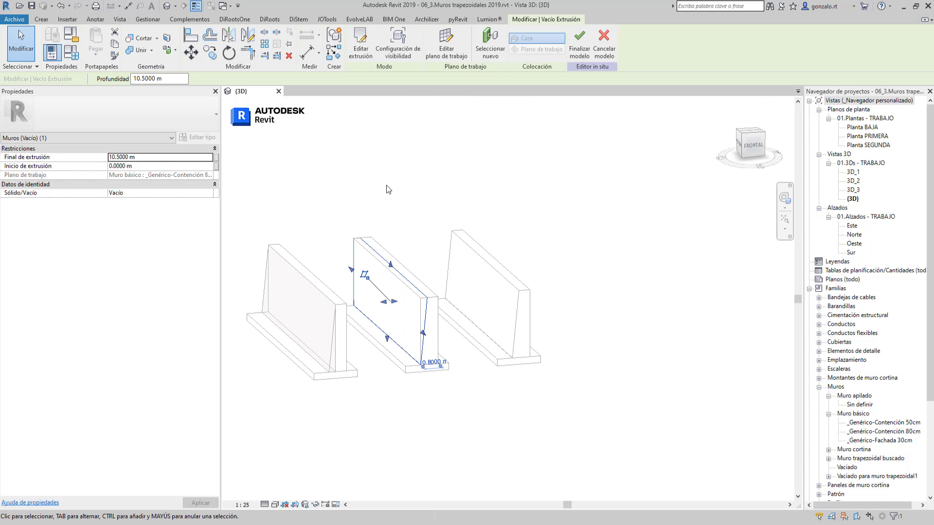
pyautogui.click(409, 226)
pyautogui.press('c')
pyautogui.press('g')
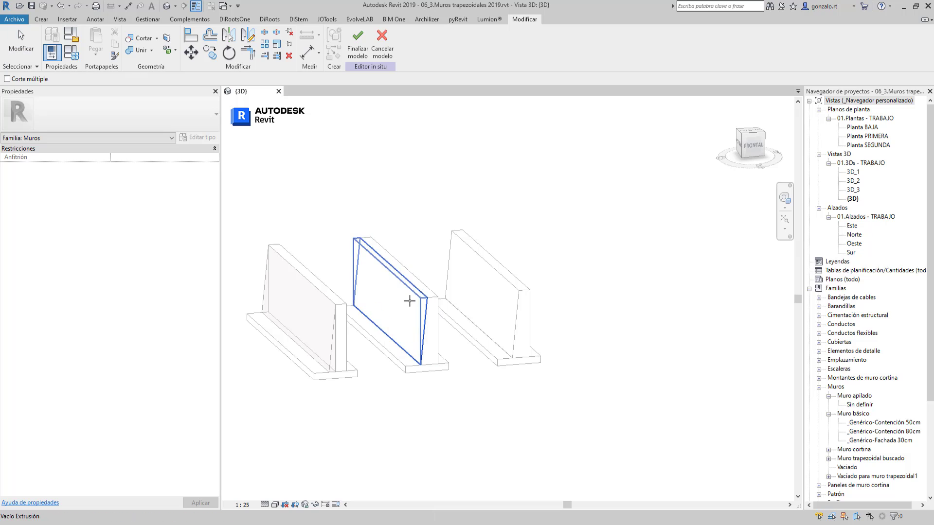
pyautogui.press('Escape')
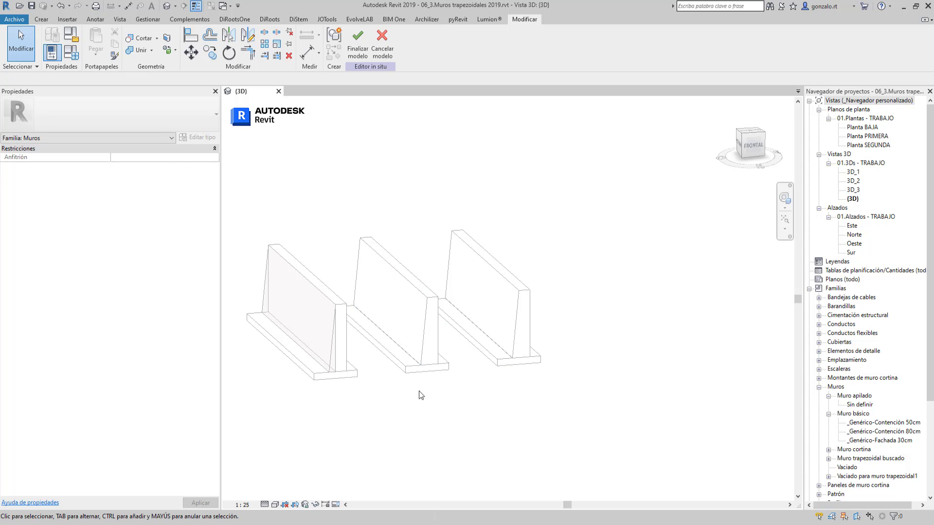
pyautogui.keyDown('shift'); pyautogui.moveTo(418, 391); pyautogui.dragTo(565, 371, button='middle'); pyautogui.keyUp('shift')
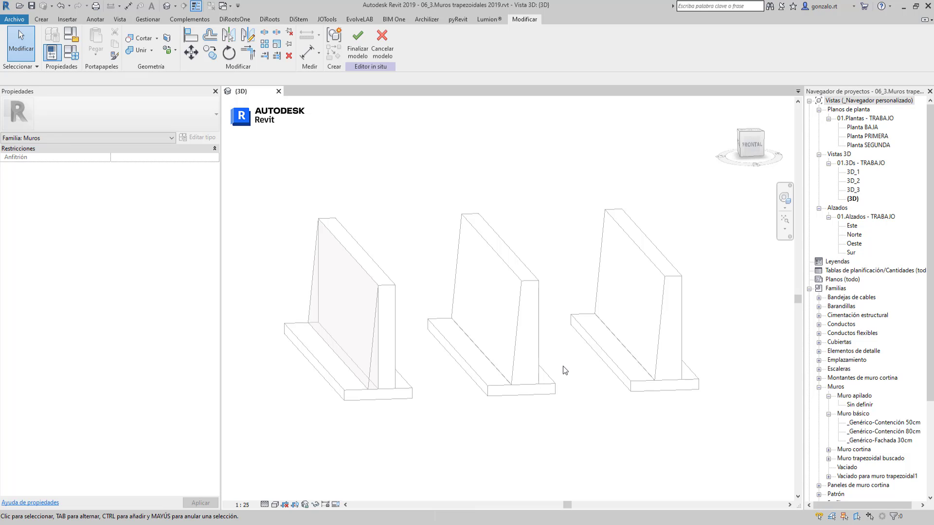